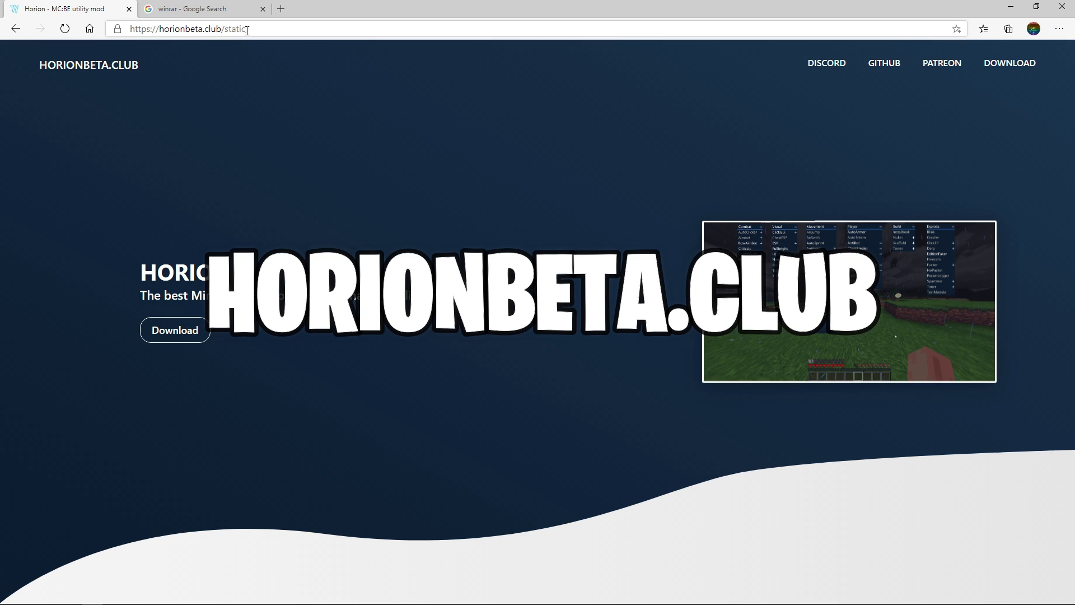
- Download HorionRelease from horionbeta.club and save it in the Horion\New folder on Storage (S:)
drag(249, 29, 129, 29)
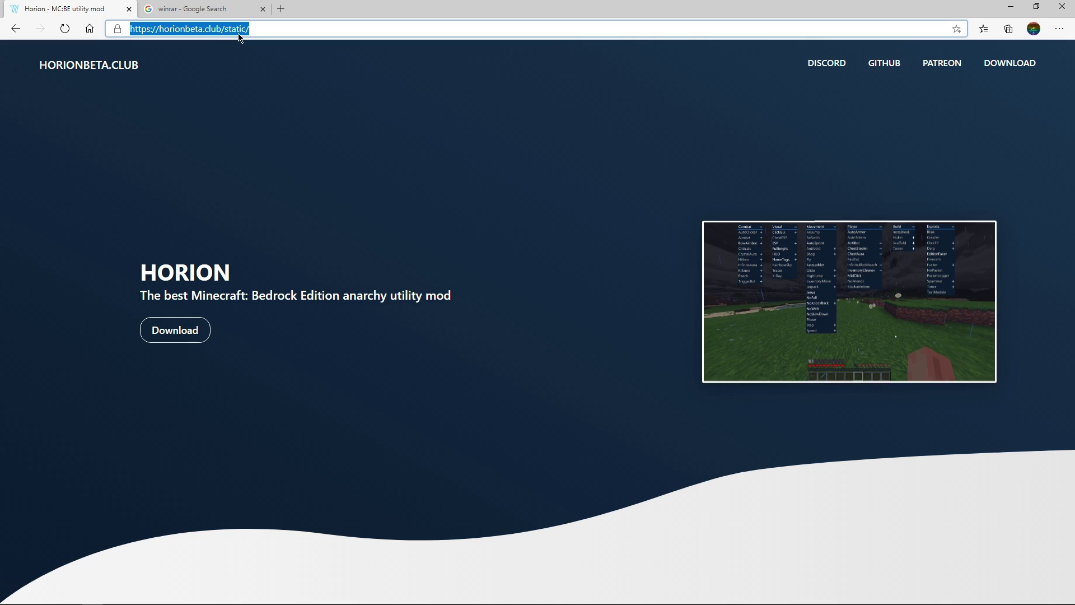
click(427, 163)
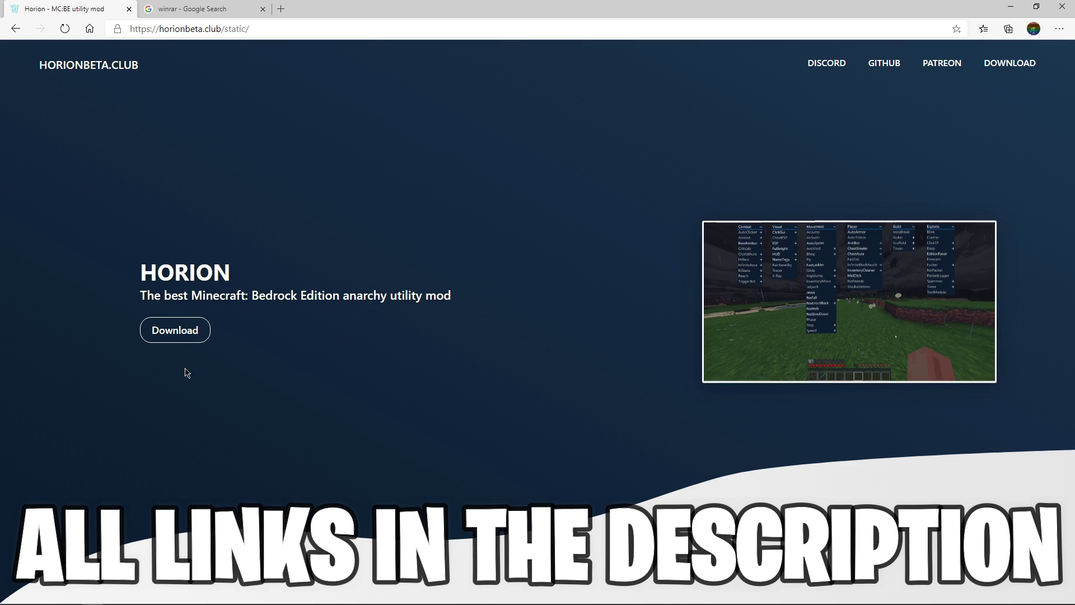
click(177, 335)
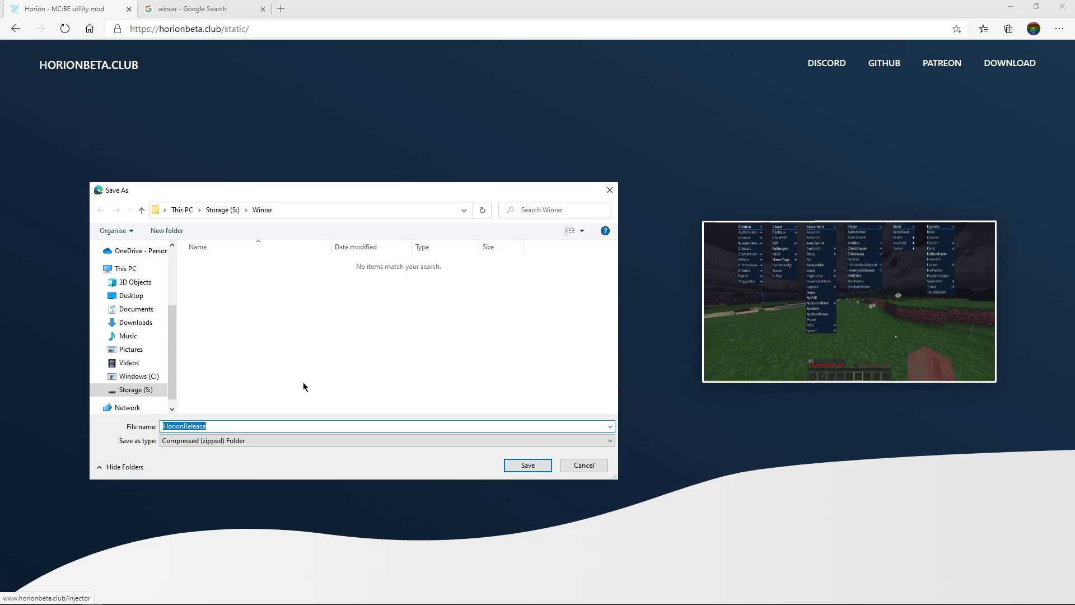
click(224, 210)
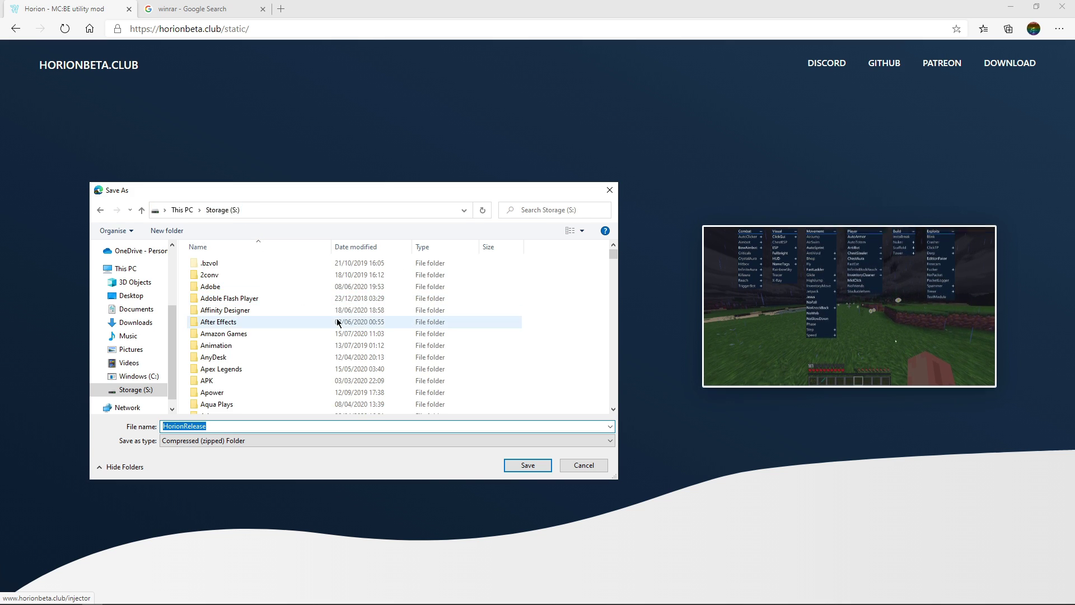
click(298, 301)
text(horion)
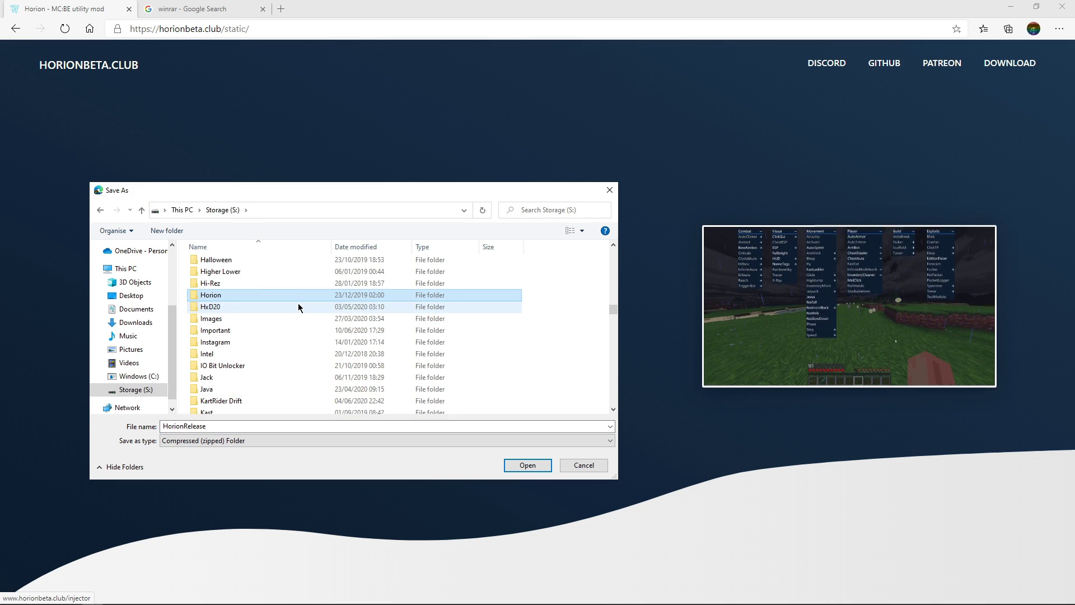
key(Return)
double_click(298, 307)
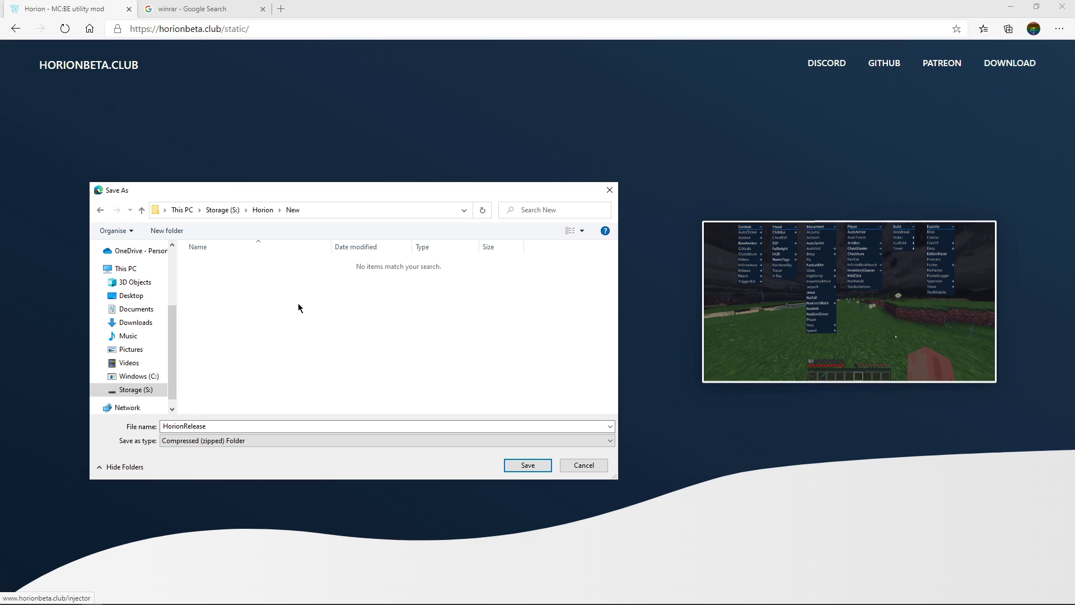
click(526, 466)
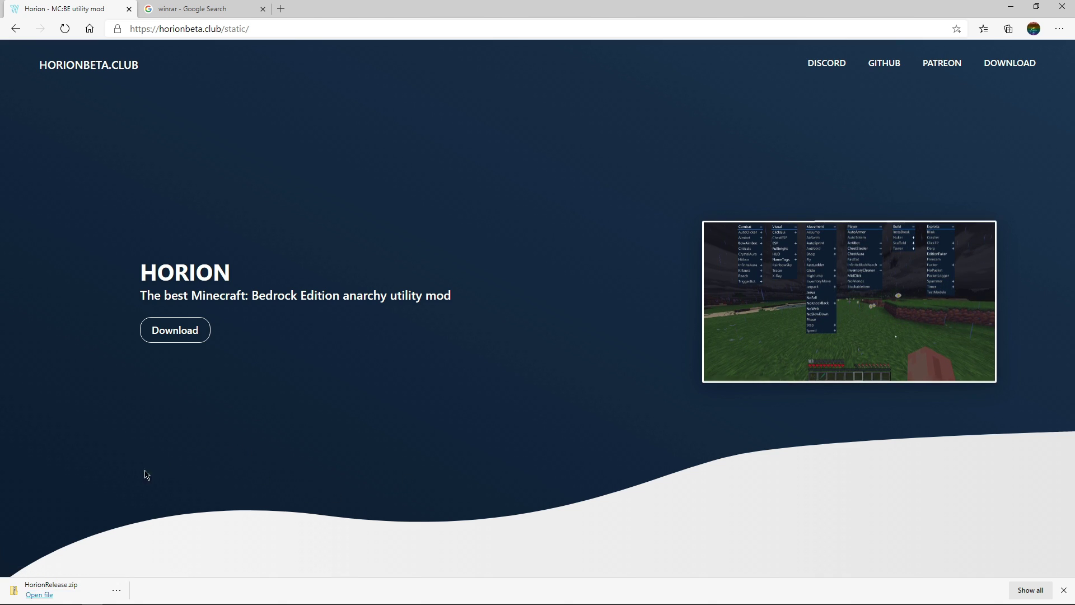
- Show the downloaded HorionRelease.zip in its folder and return to the Horion page
click(123, 596)
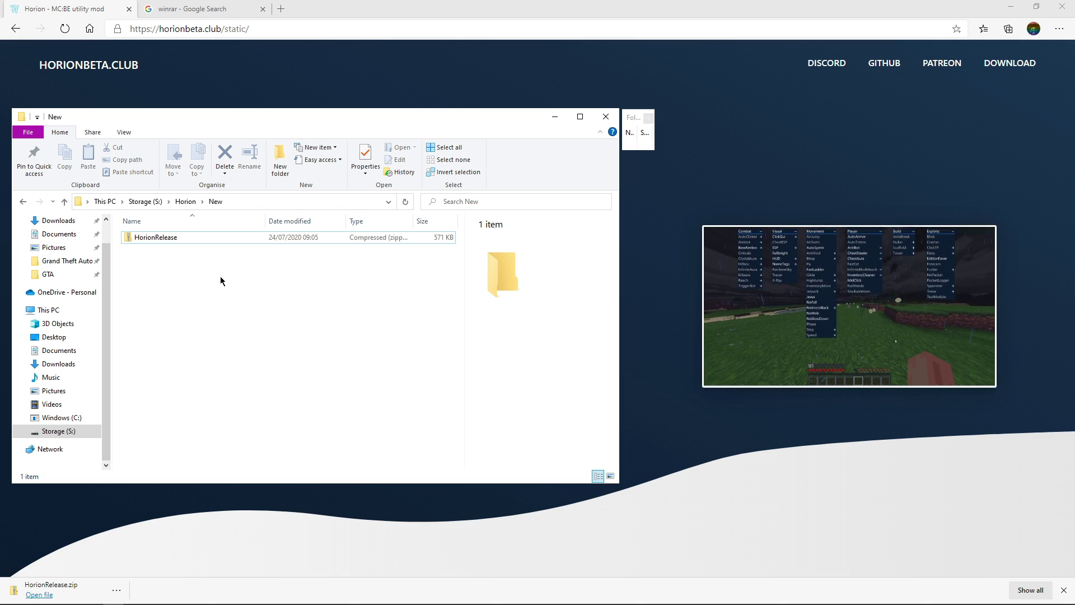
click(172, 239)
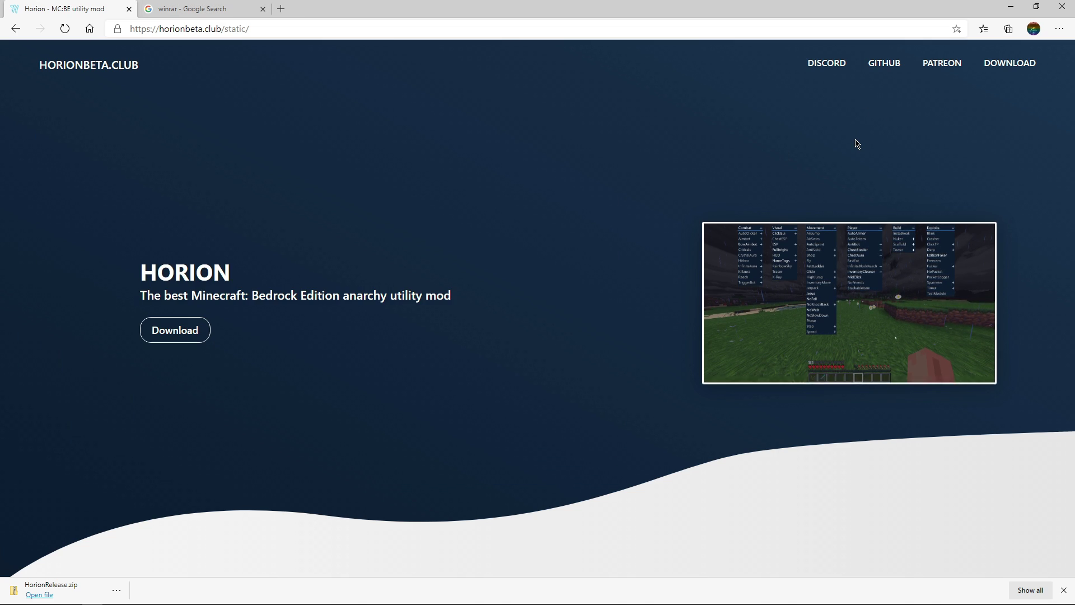
click(856, 141)
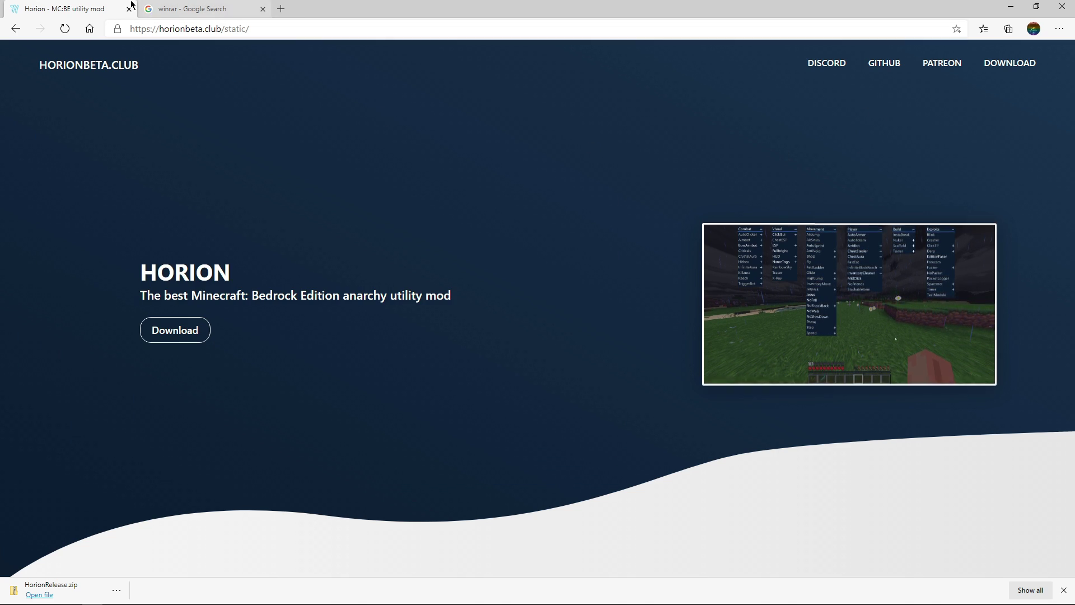
- Open the WinRAR website from the winrar search results and go to its download page
click(201, 4)
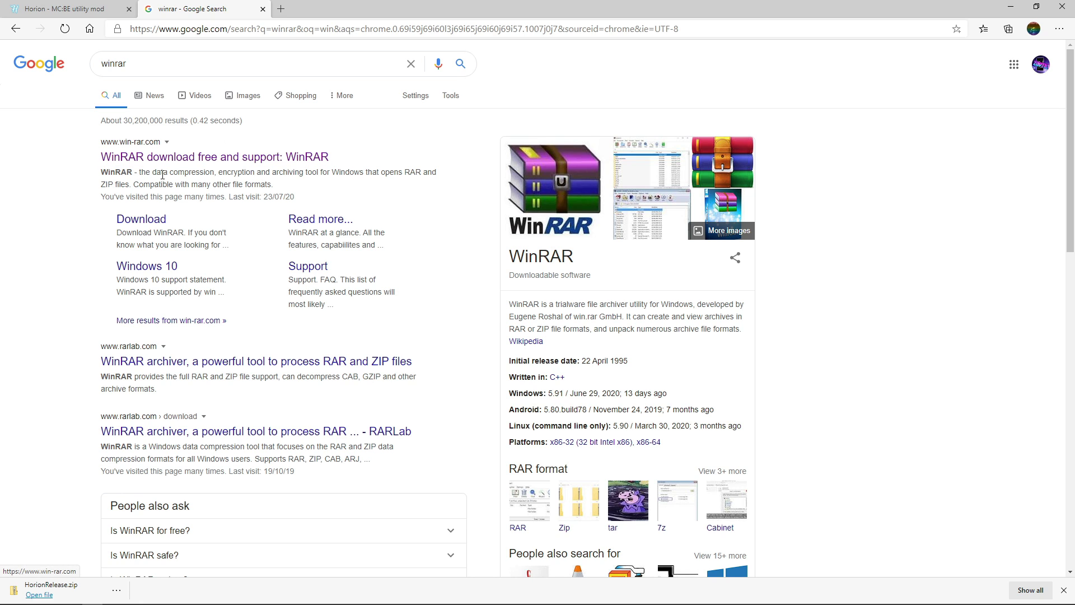
click(307, 158)
click(367, 393)
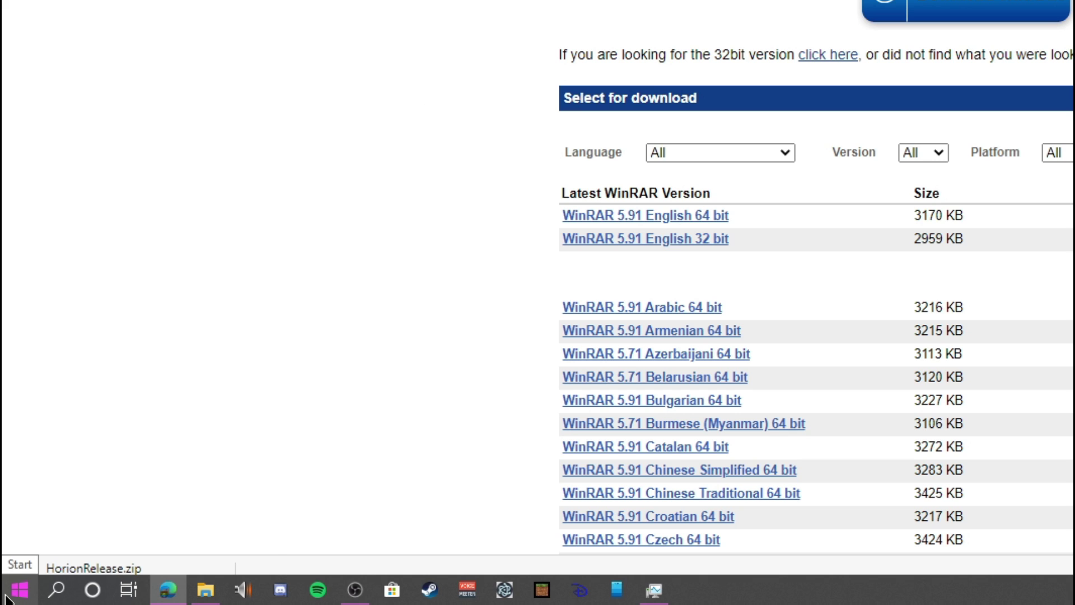
- Open the Windows System page to check the computer's system type
right_click(4, 600)
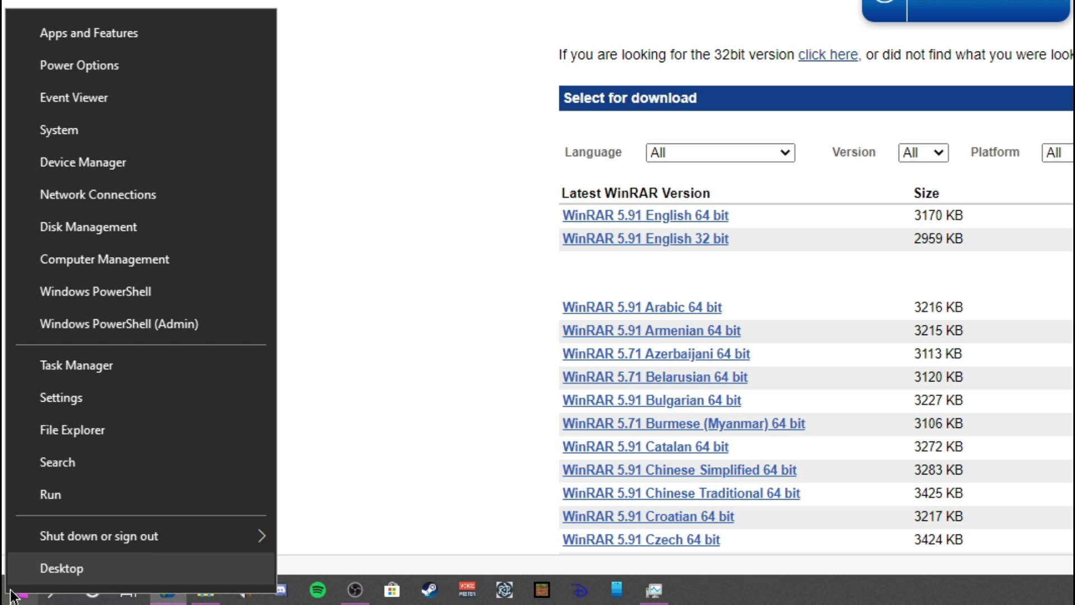
click(106, 132)
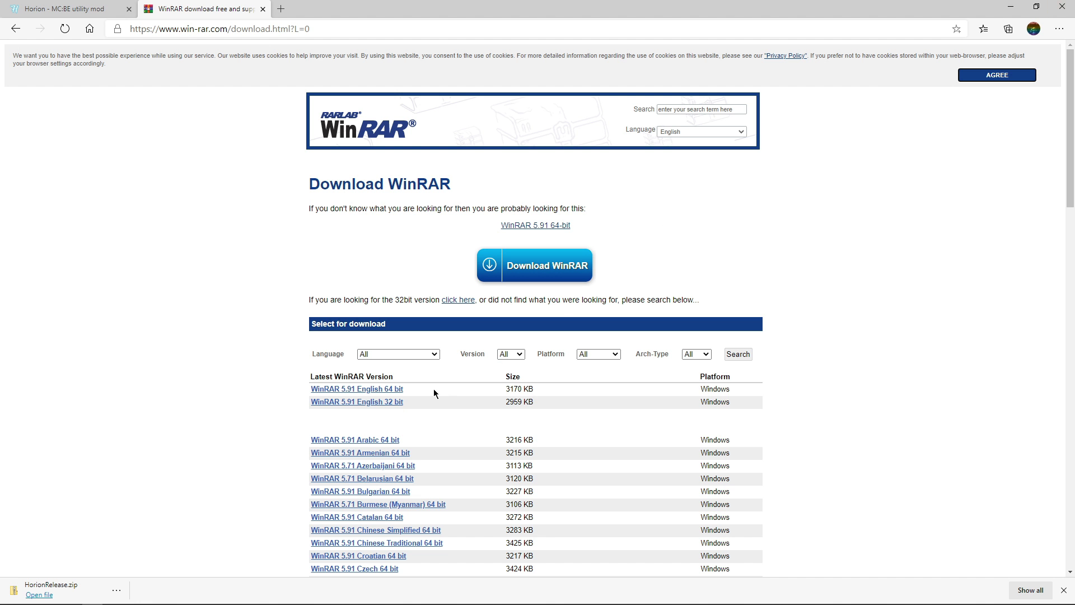
- Choose WinRAR 5.91 English 64 bit from the version list and start its download
scroll(435, 392, down, 15)
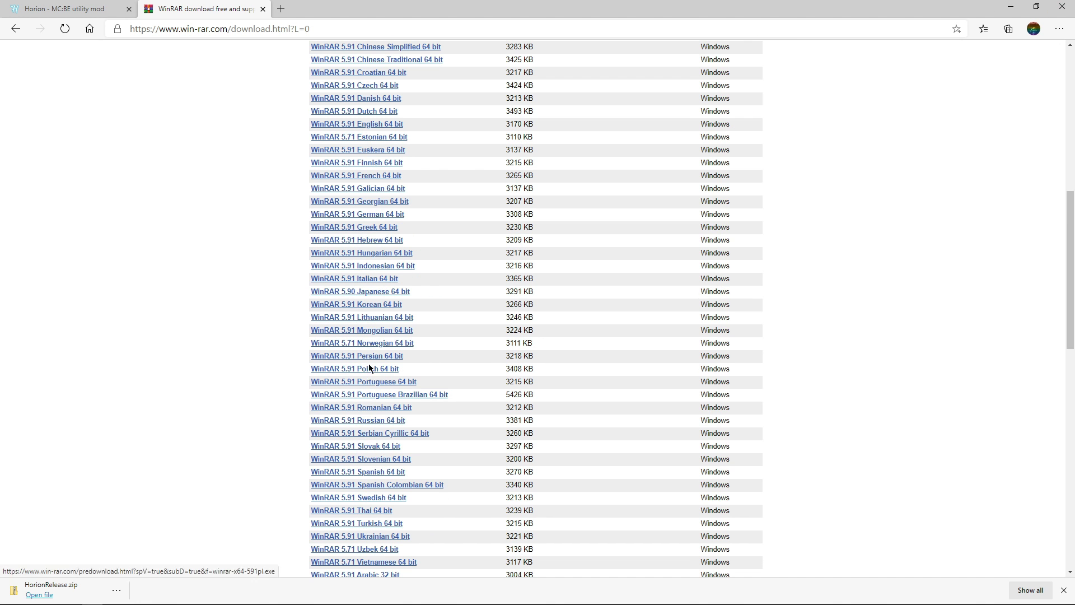
scroll(491, 420, up, 20)
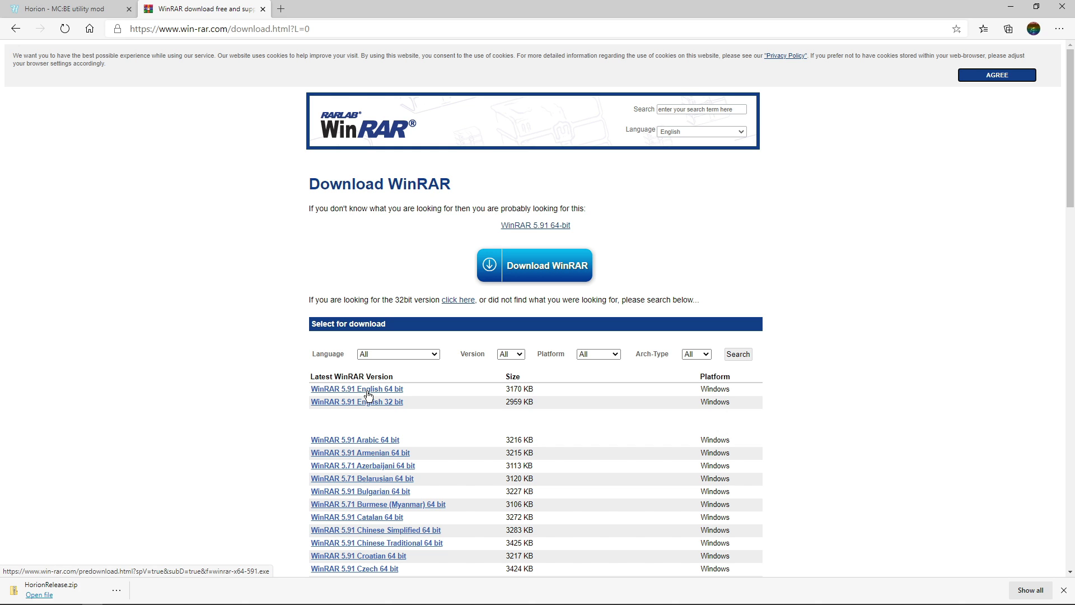
click(368, 392)
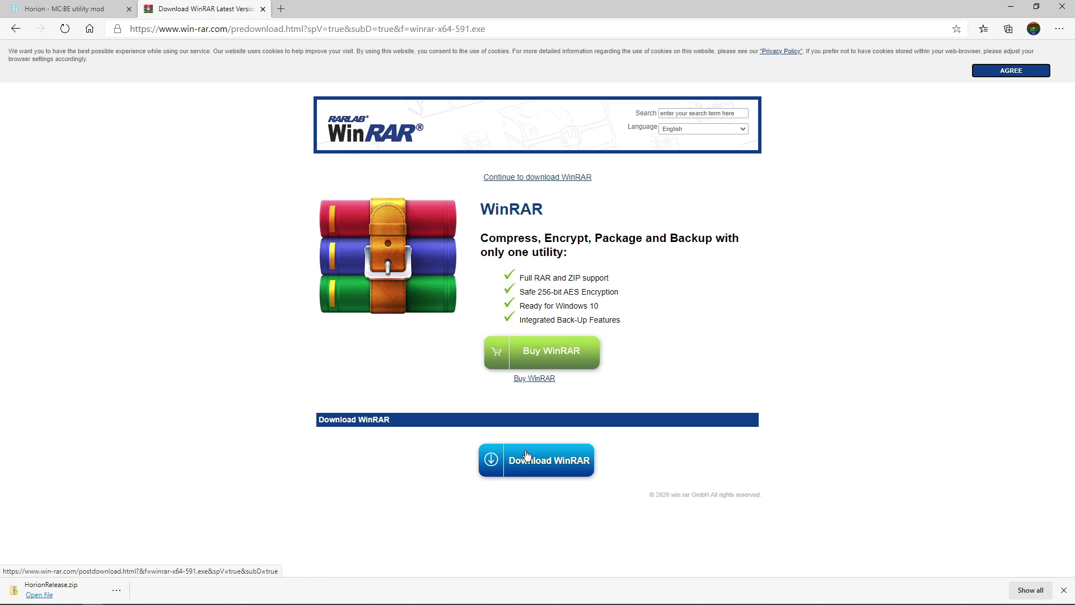
click(526, 455)
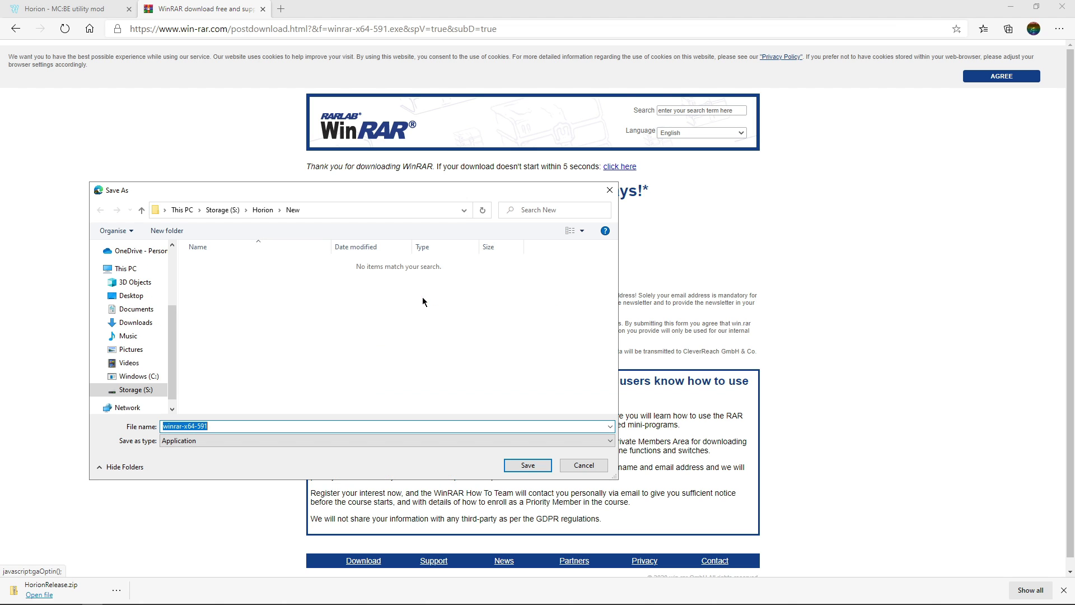
- Save the winrar-x64-591 installer in the Winrar folder on Storage (S:), replacing the existing file
click(222, 210)
click(371, 297)
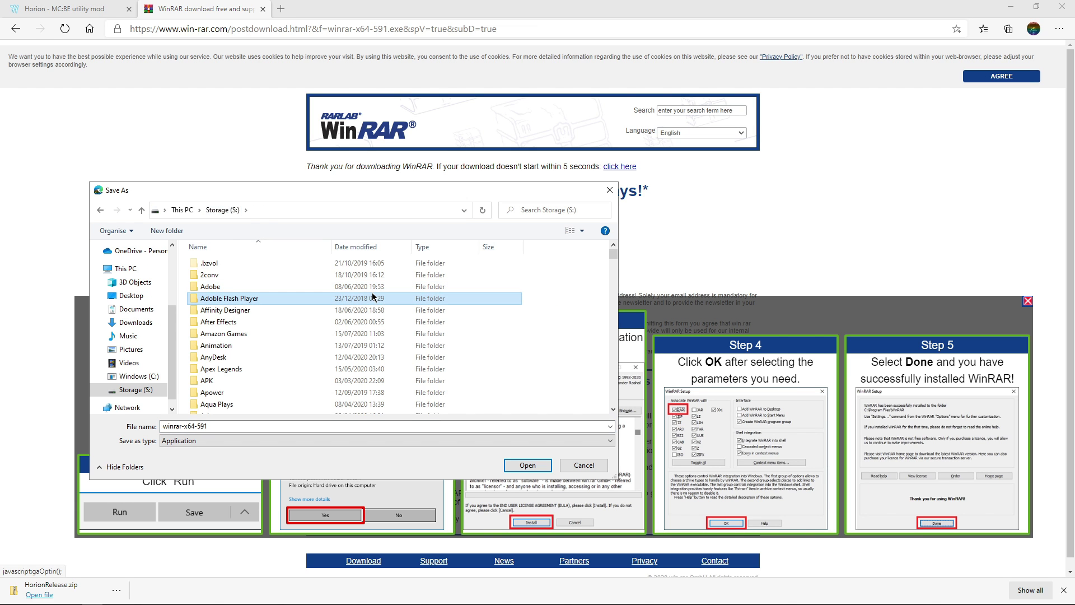
text(winrar)
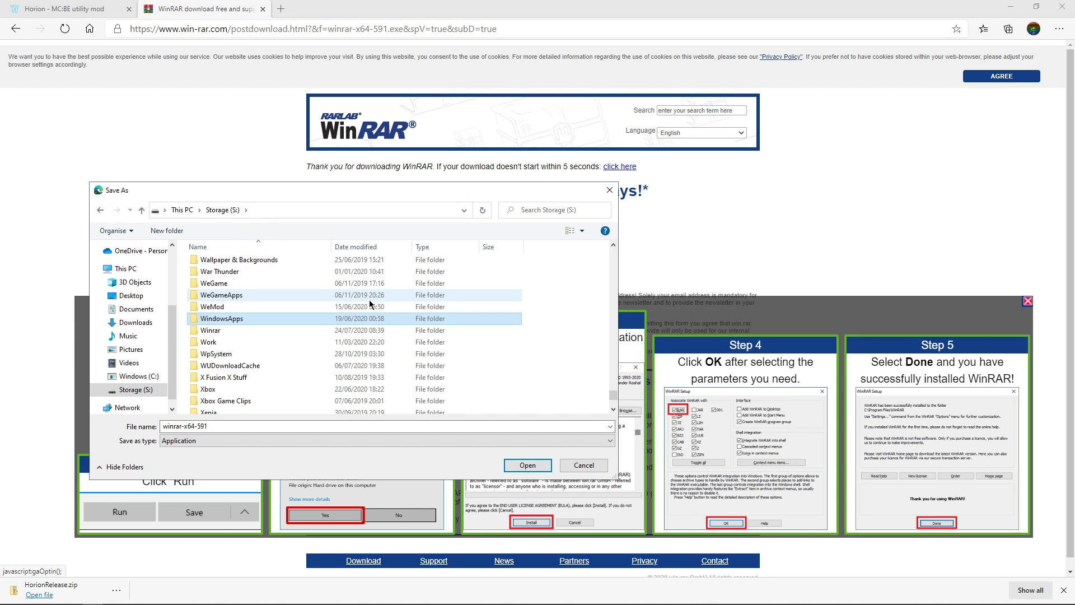
key(Return)
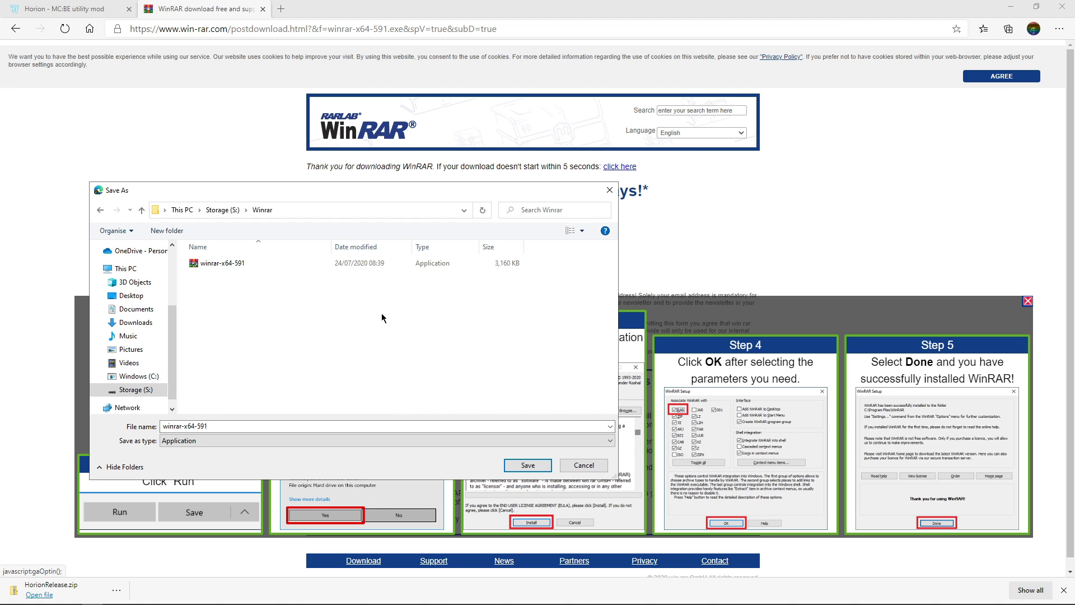
click(516, 467)
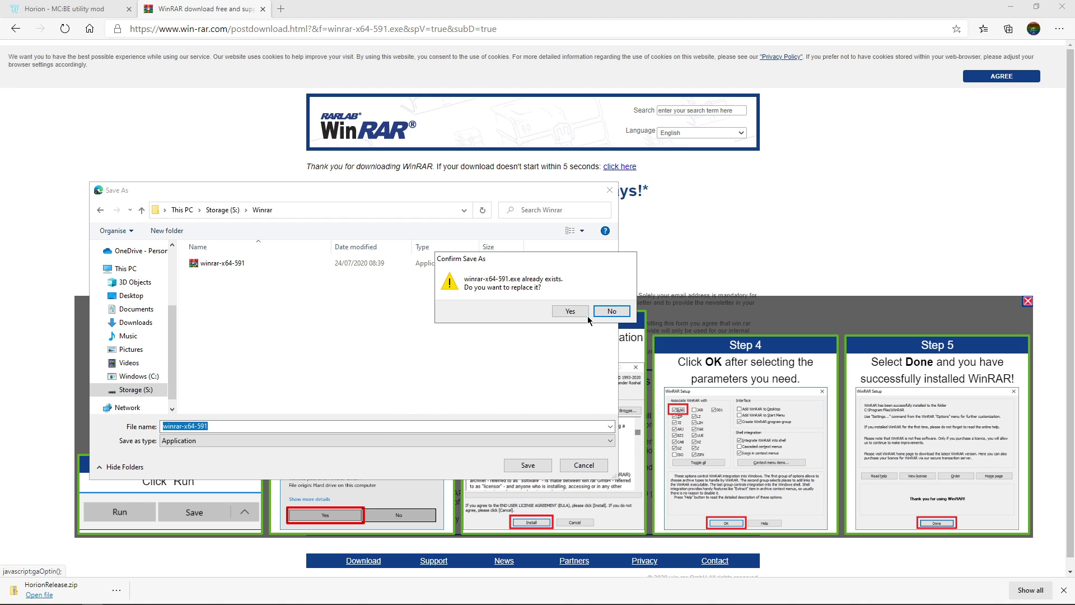
click(567, 313)
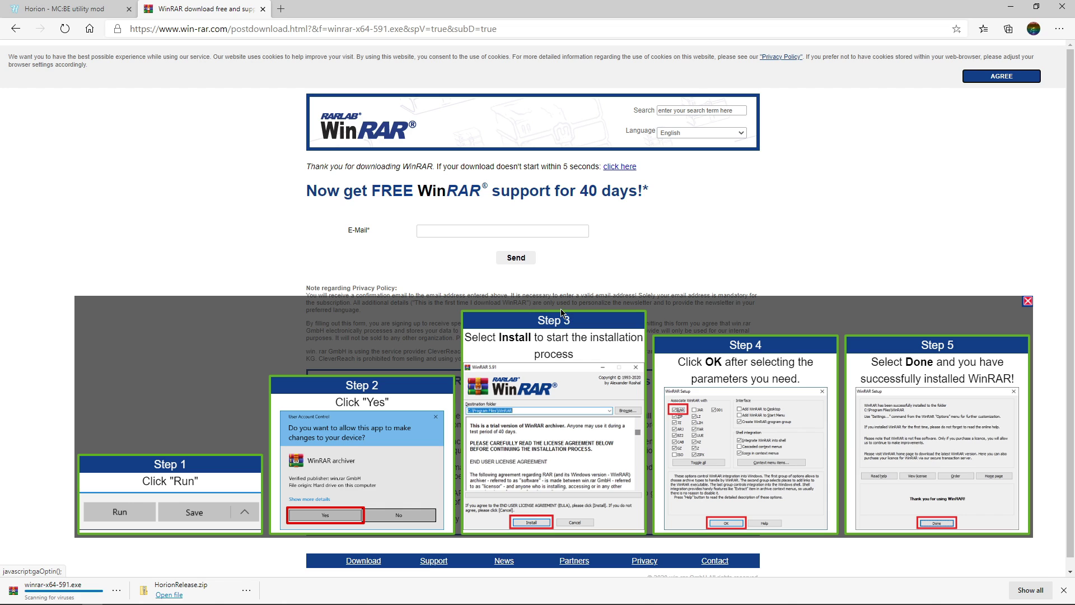
- Install WinRAR from the downloaded installer into C:\Program Files\WinRAR with the default setup options, and close the WinRAR shortcuts folder
click(117, 590)
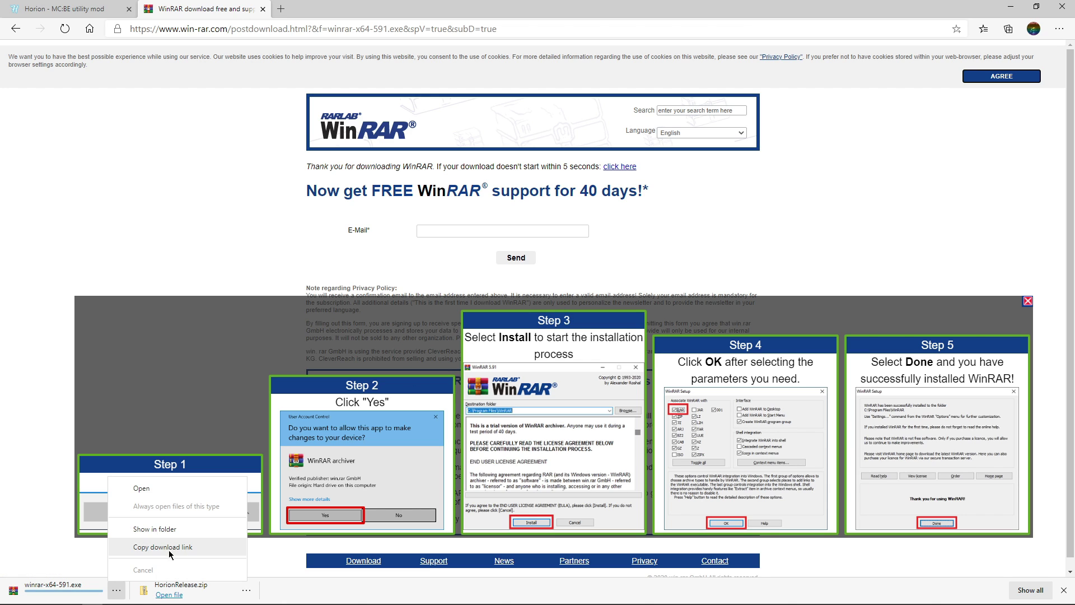
click(176, 527)
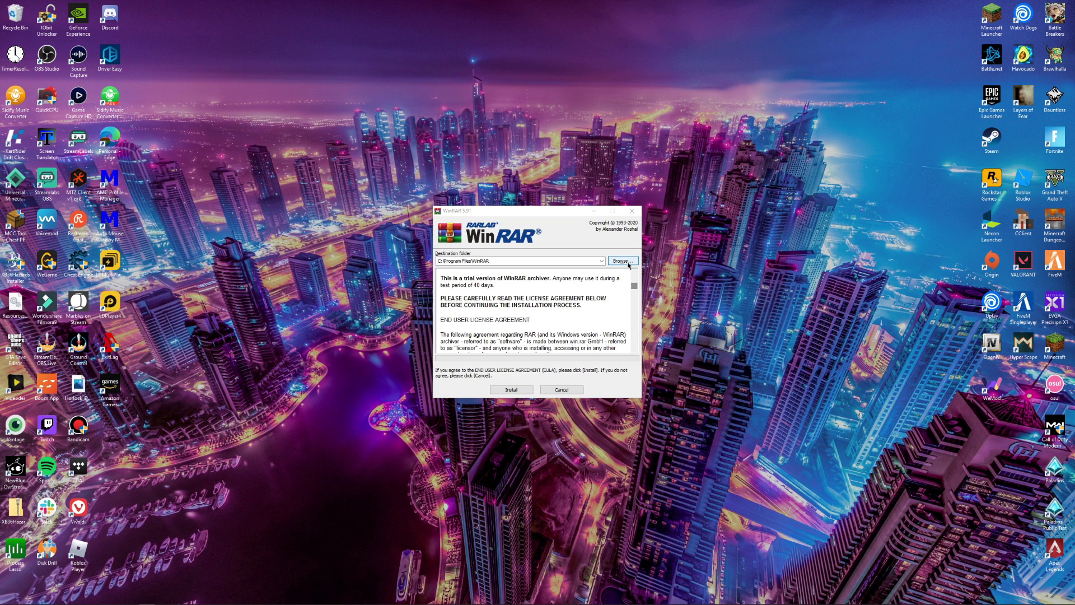
click(509, 388)
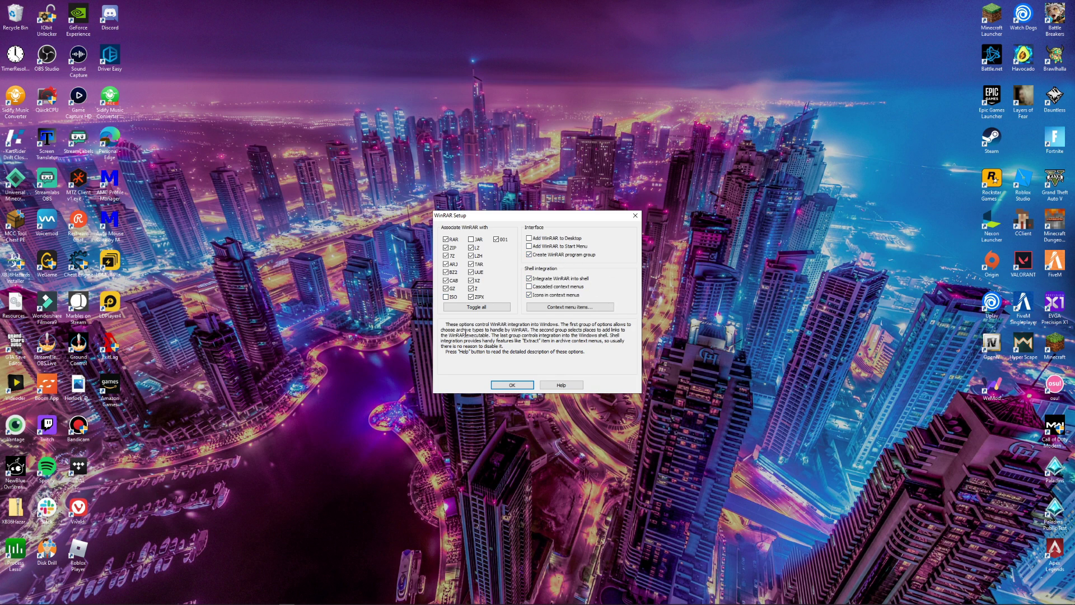
click(511, 385)
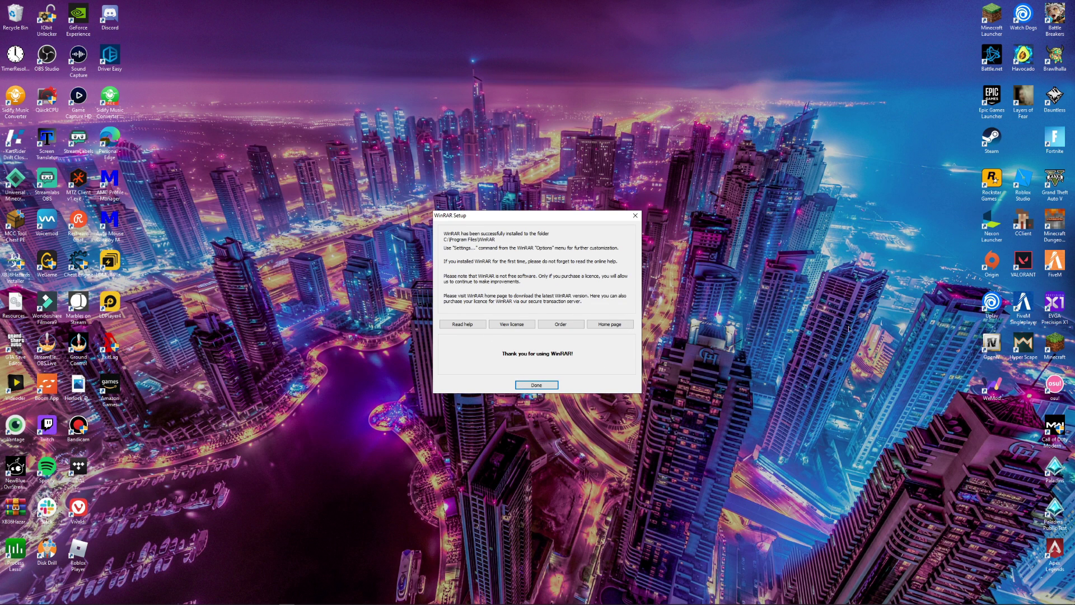
click(539, 385)
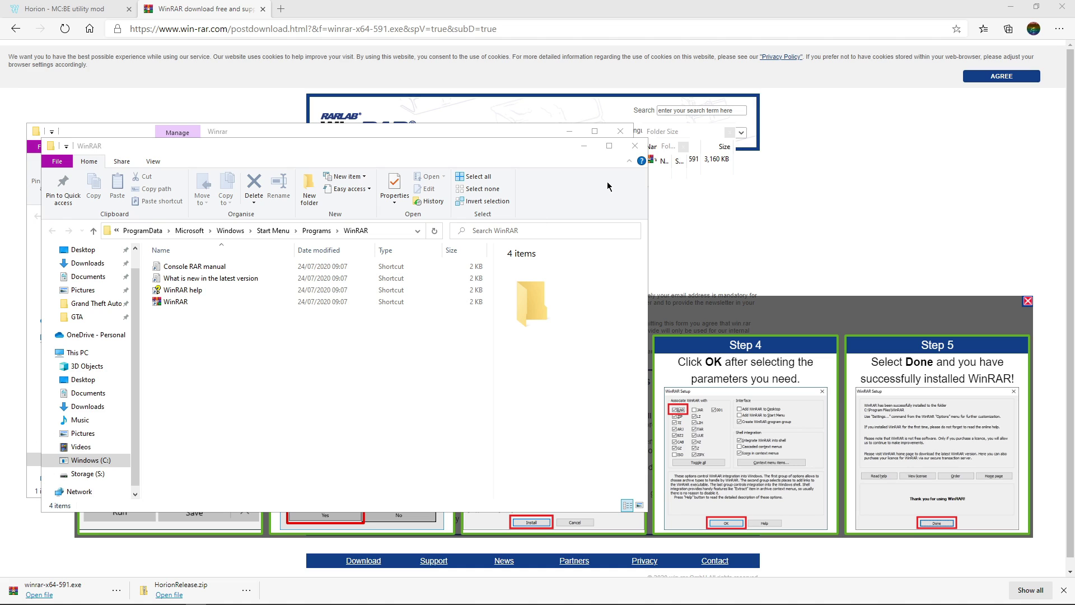
click(634, 145)
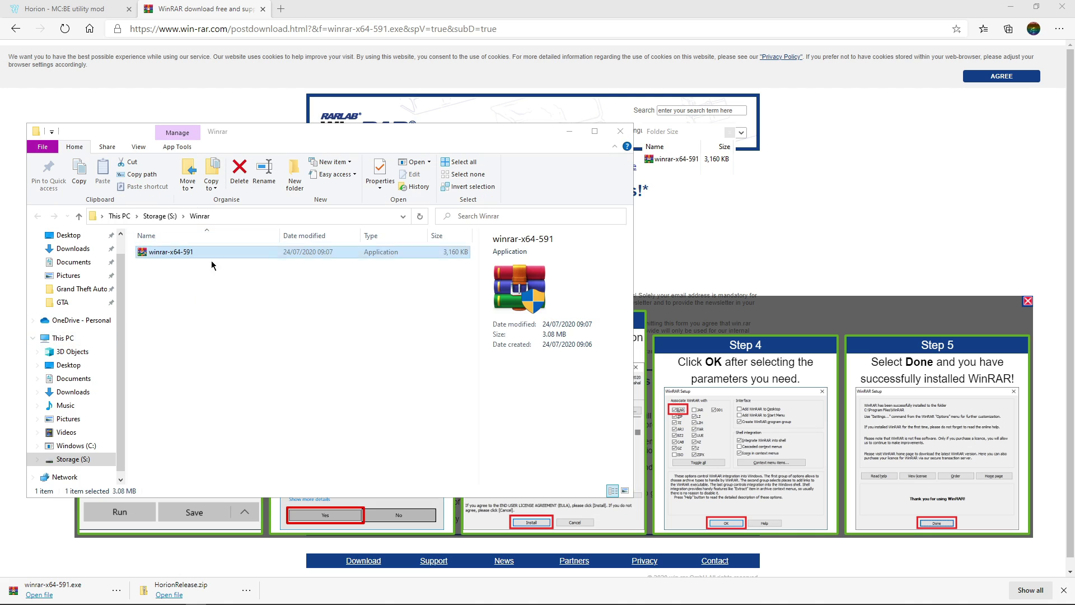
- Go to the Horion\New folder on Storage (S:)
click(159, 216)
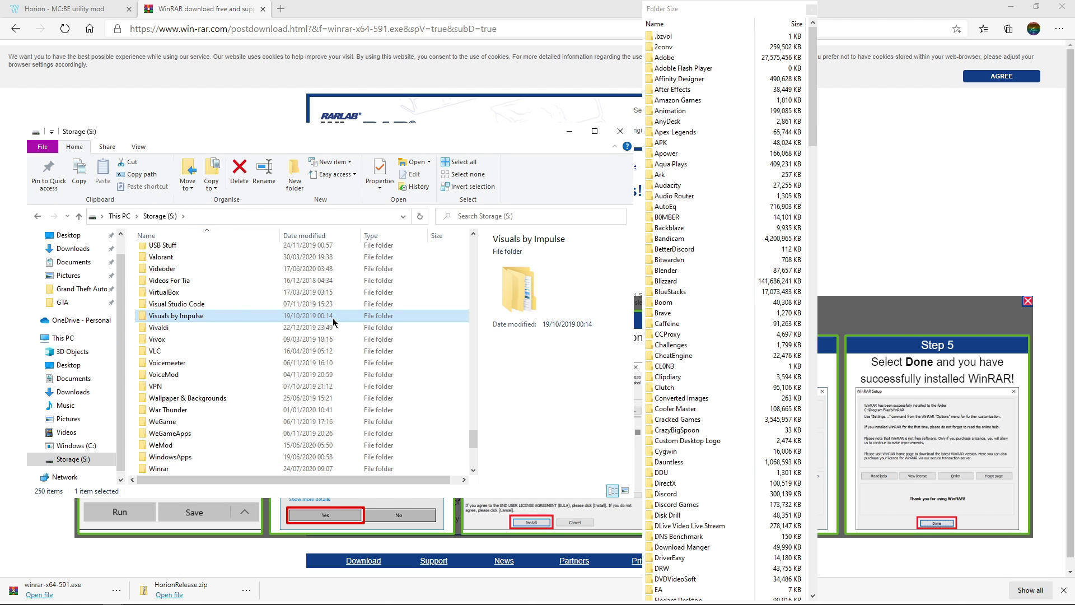
text(horion)
key(Return)
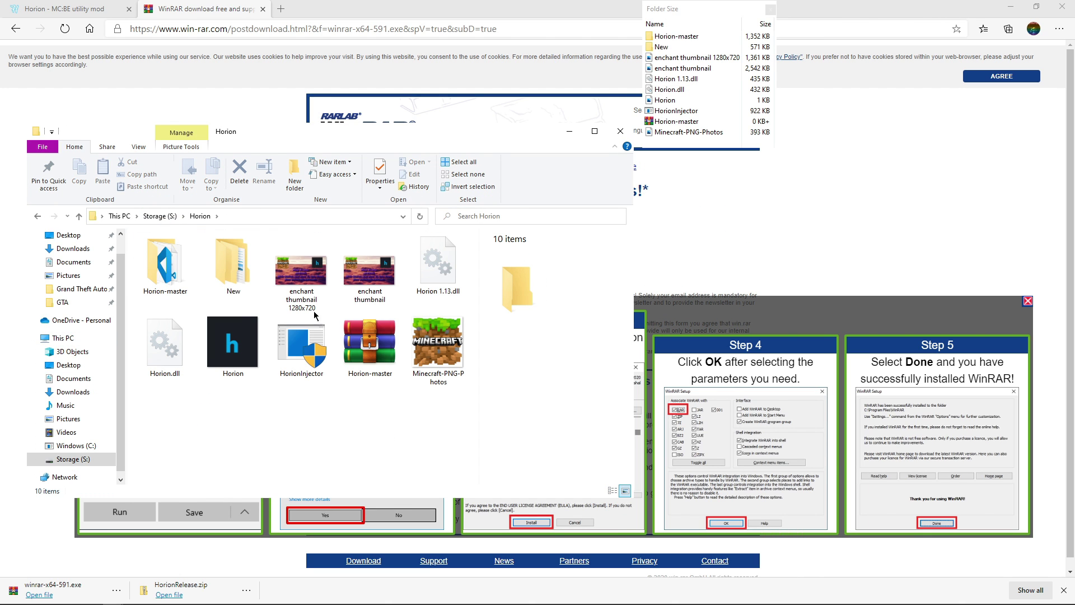
click(215, 288)
double_click(216, 287)
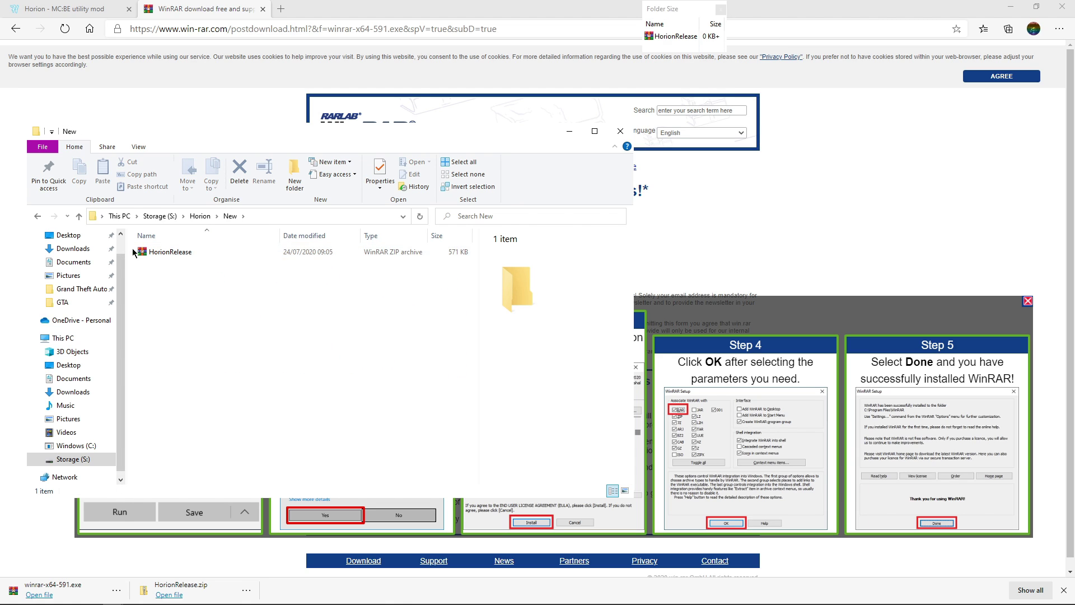
- Extract the HorionRelease archive directly into the current folder with WinRAR
click(158, 254)
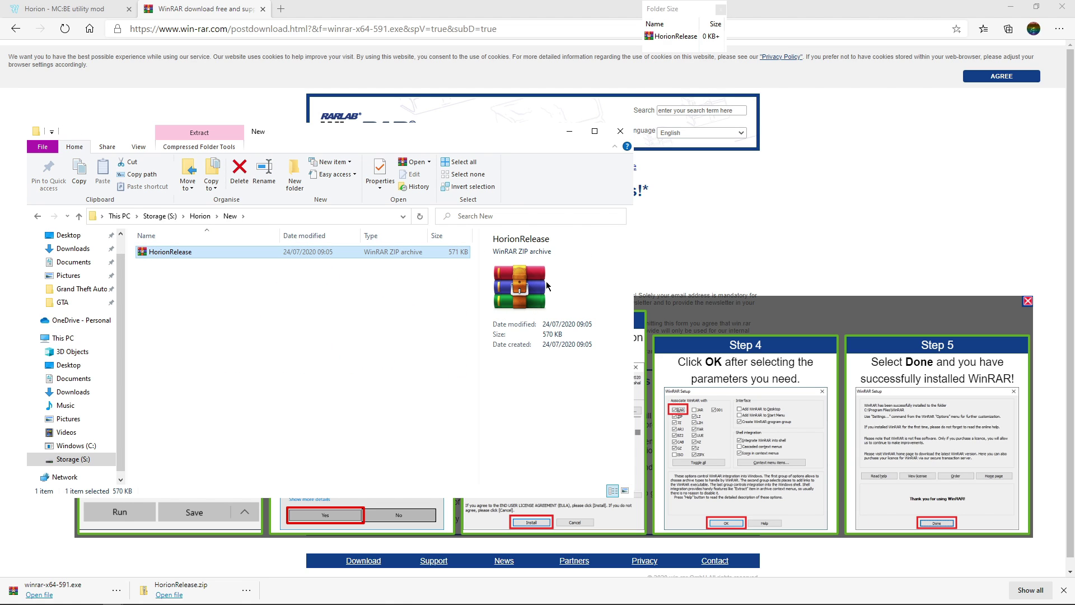
right_click(208, 255)
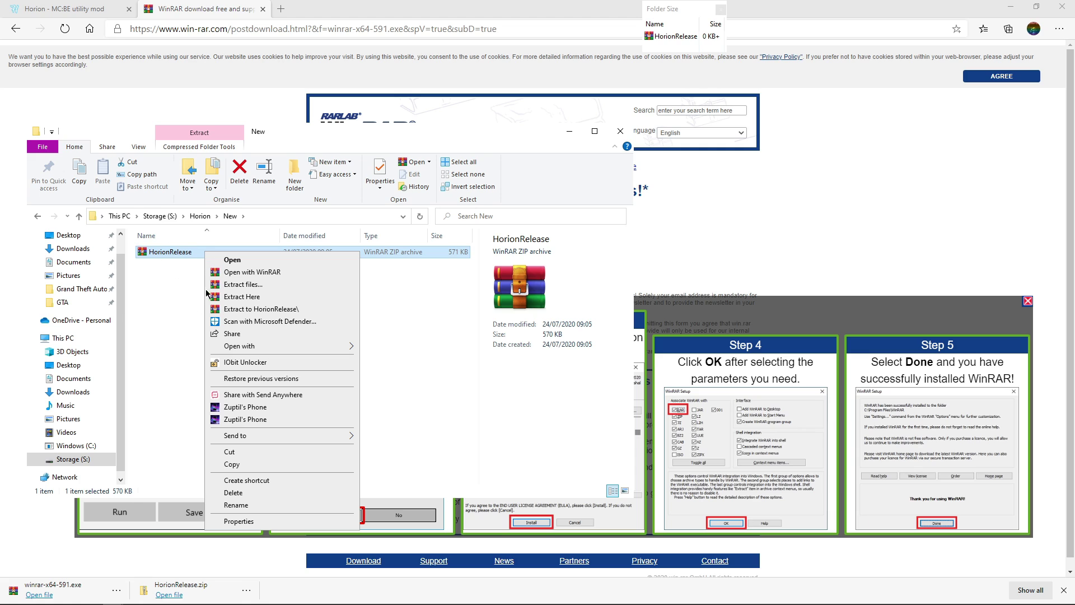
click(252, 298)
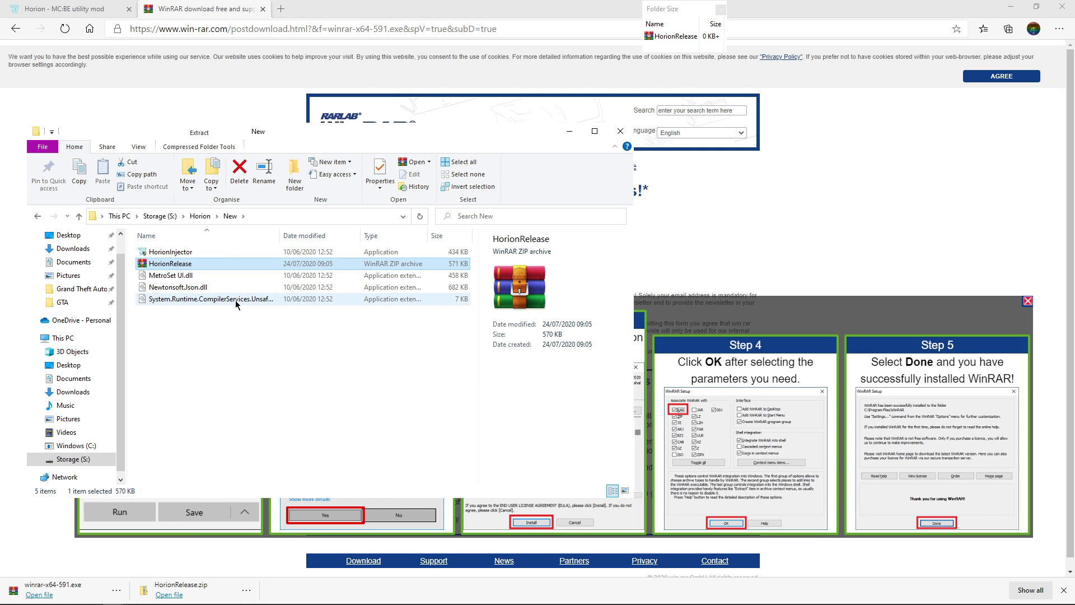
- Launch HorionInjector from the extracted files, check its Beta page and return to its Home page
click(266, 334)
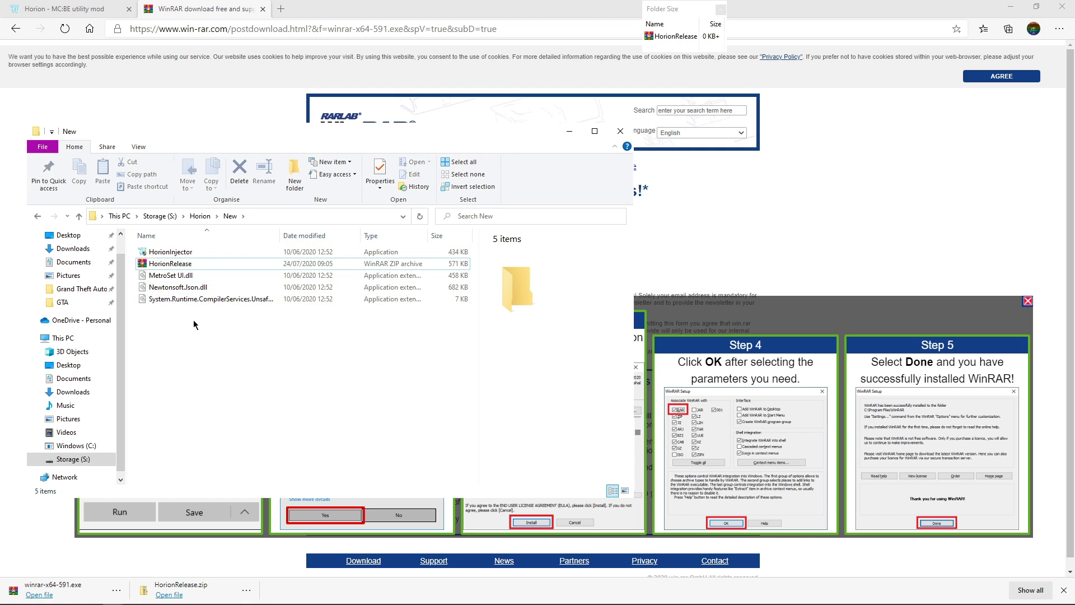
drag(193, 320, 194, 279)
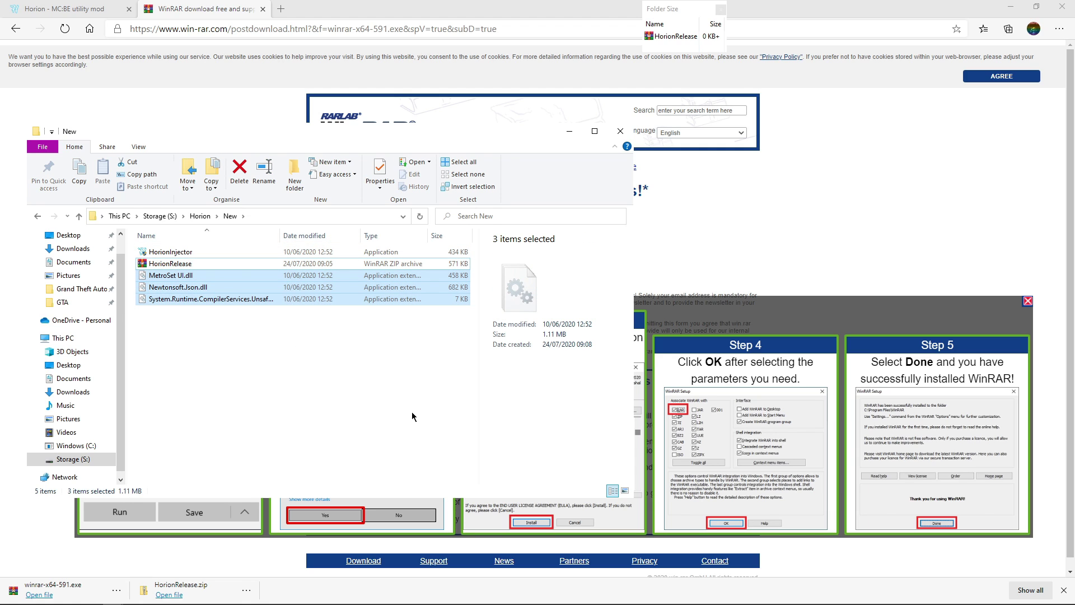
click(375, 403)
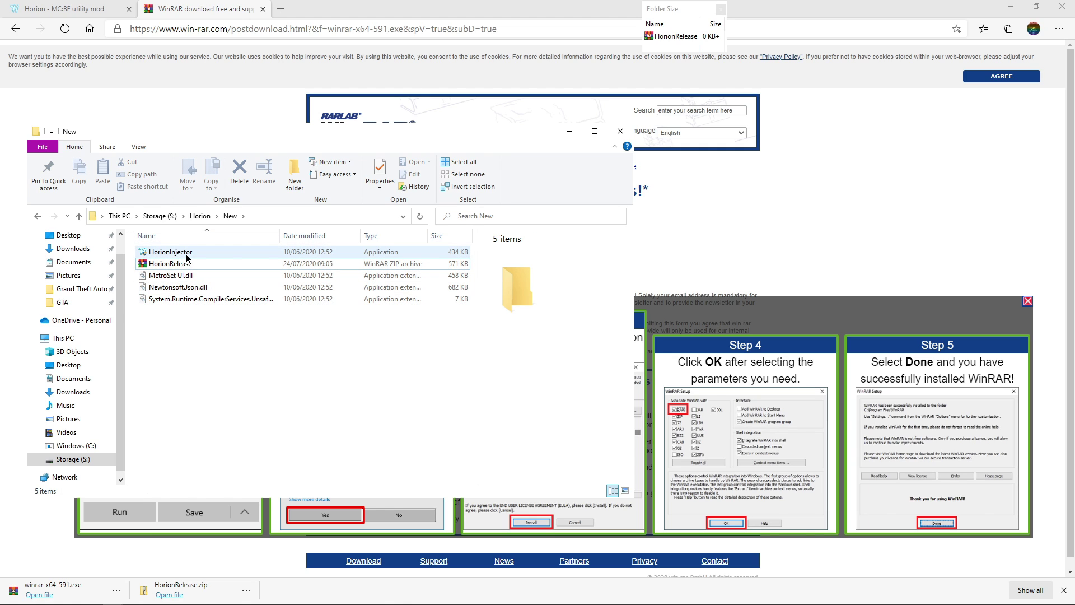
mouse_move(187, 258)
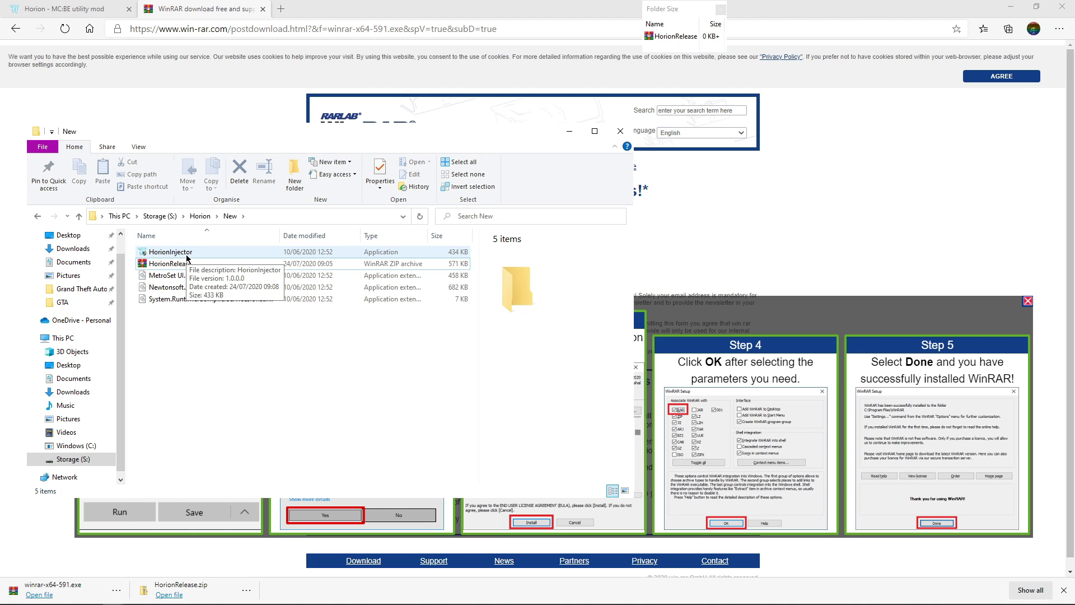
click(187, 257)
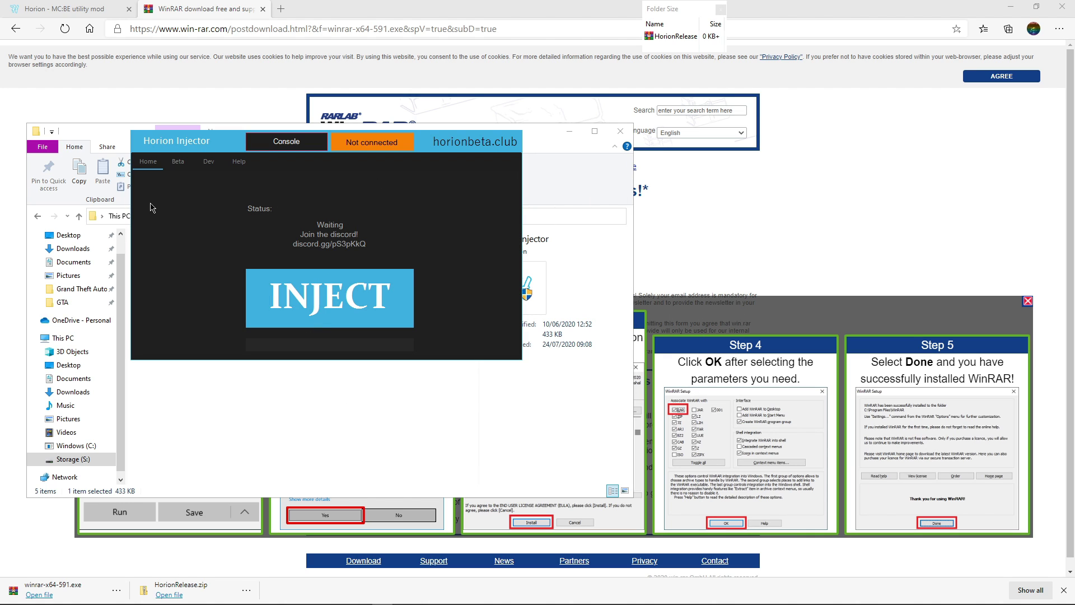
click(181, 164)
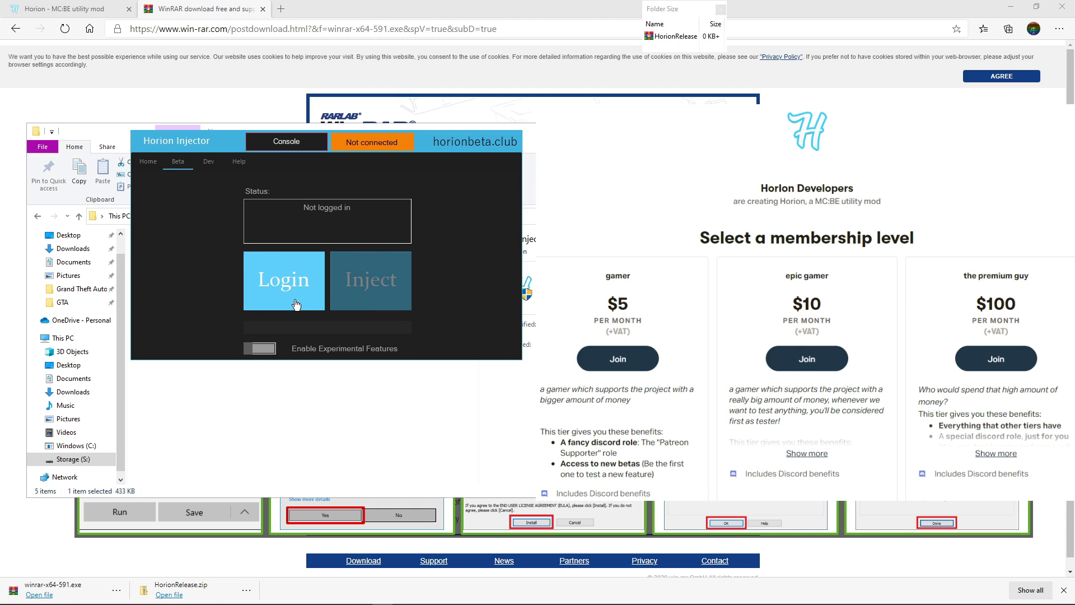
click(148, 163)
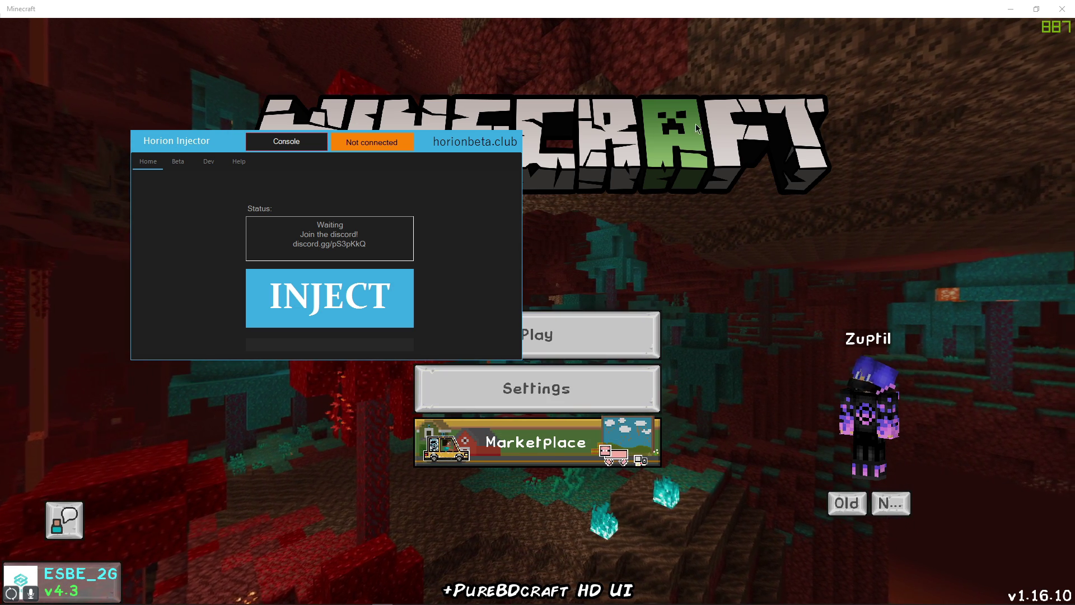
- Switch to Minecraft and review the active packs in the Global Resources settings, ending back at the main menu
mouse_move(299, 599)
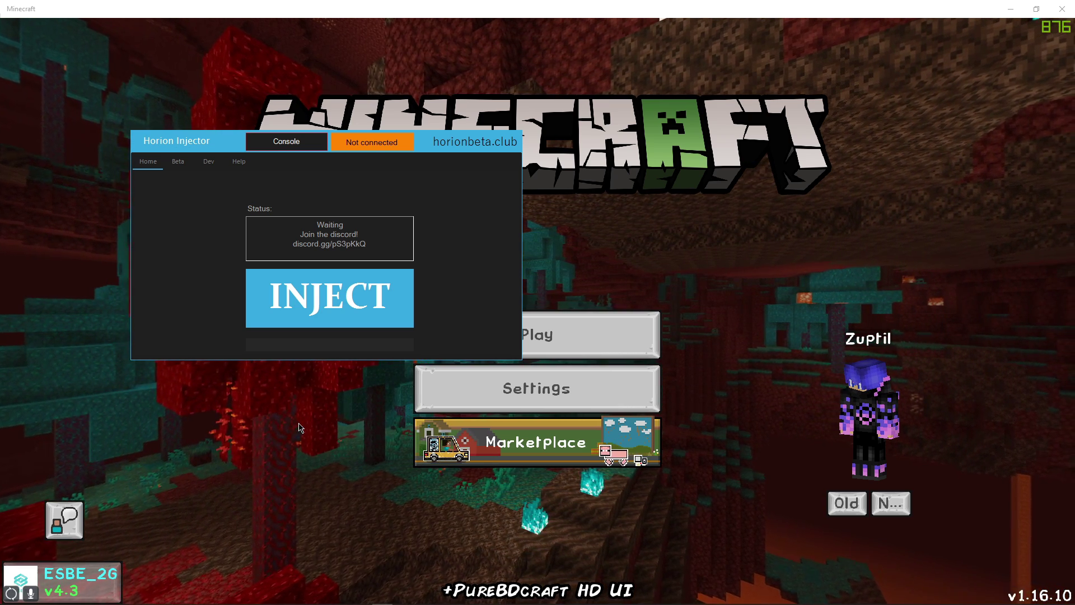
click(764, 293)
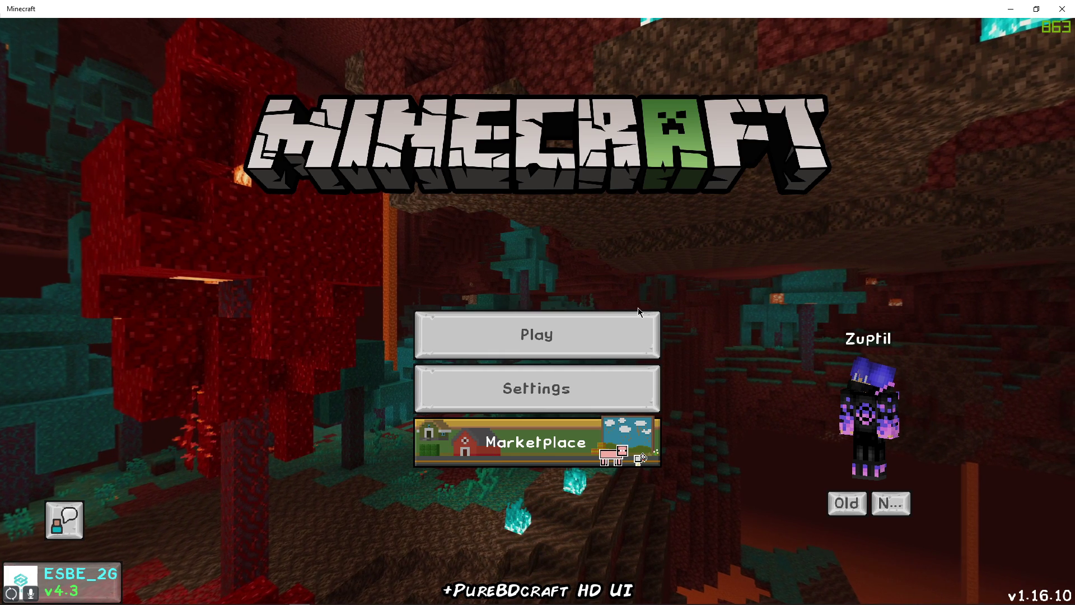
click(518, 381)
scroll(193, 492, down, 5)
click(93, 378)
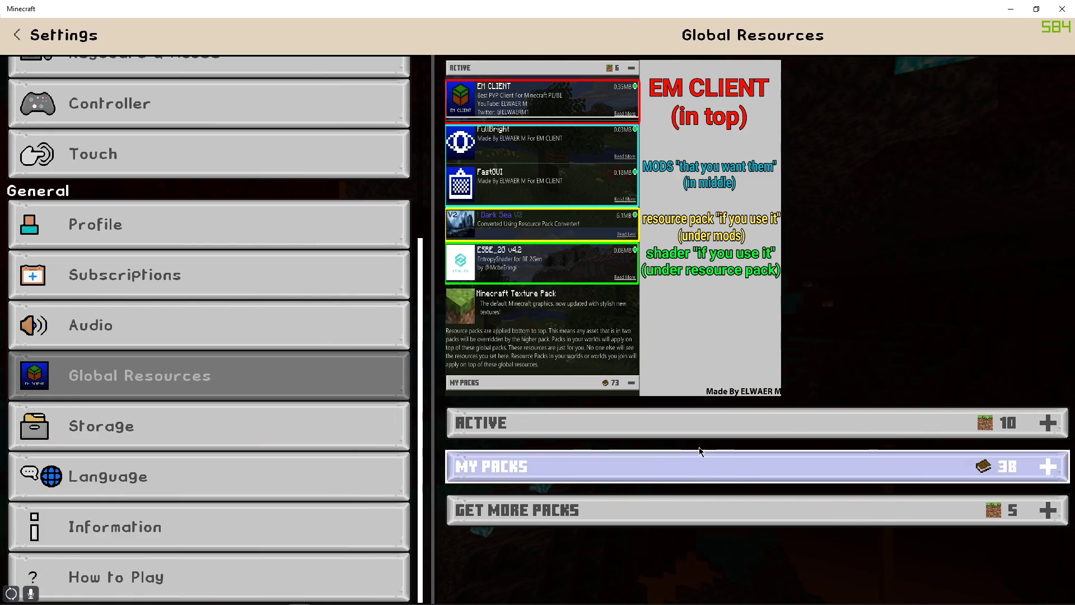
scroll(716, 405, down, 15)
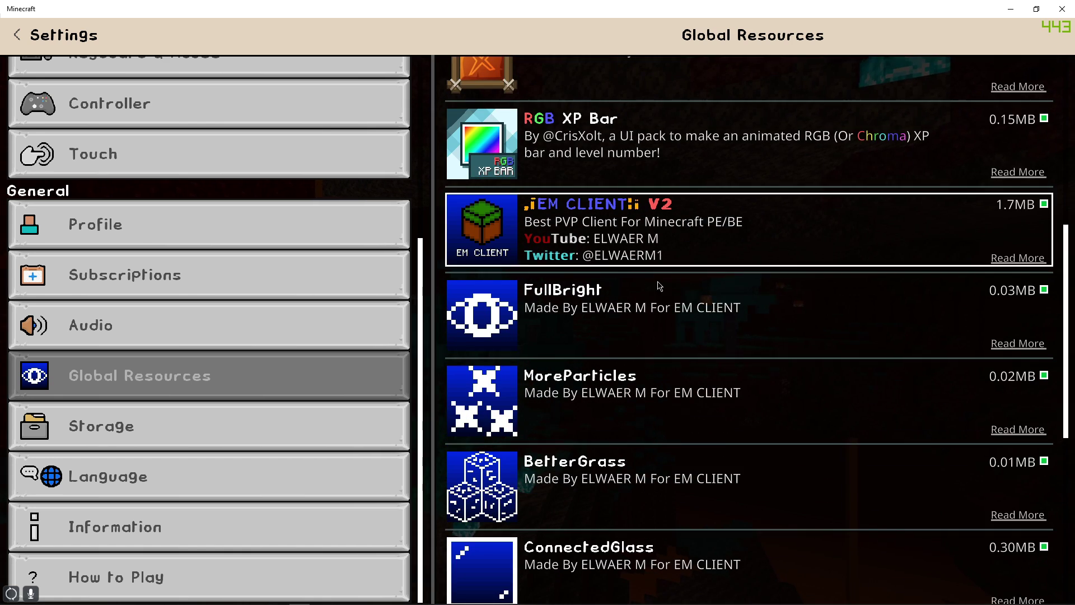
scroll(716, 405, up, 3)
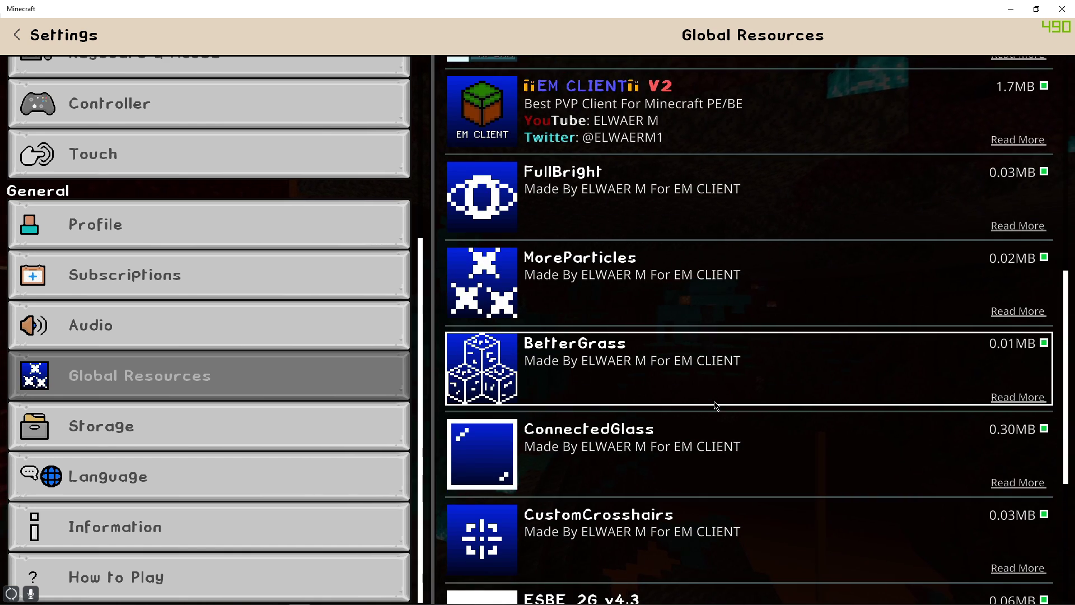
scroll(716, 406, down, 2)
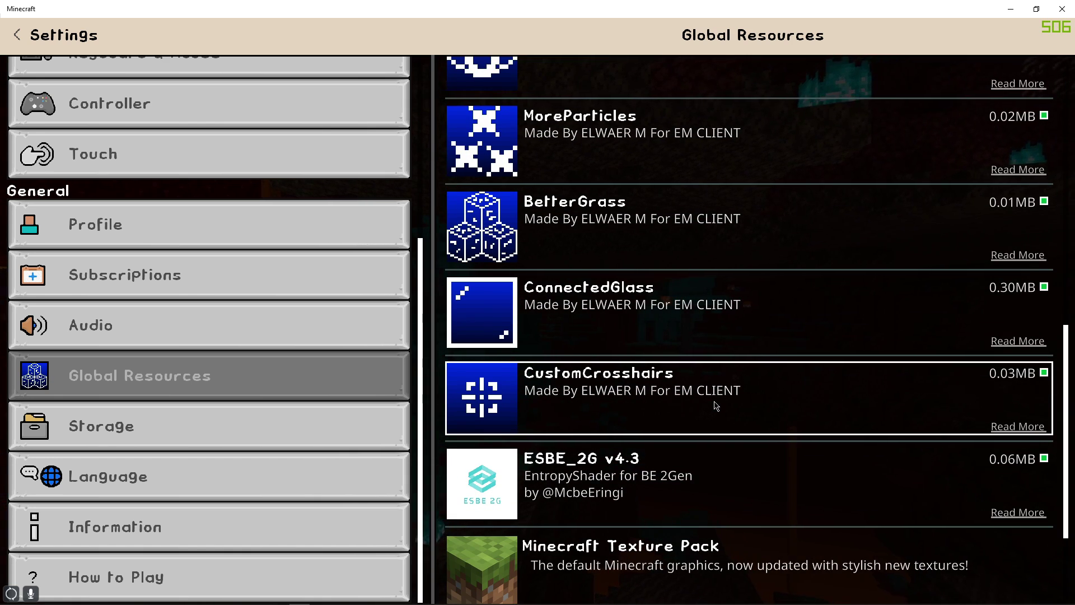
scroll(711, 387, up, 10)
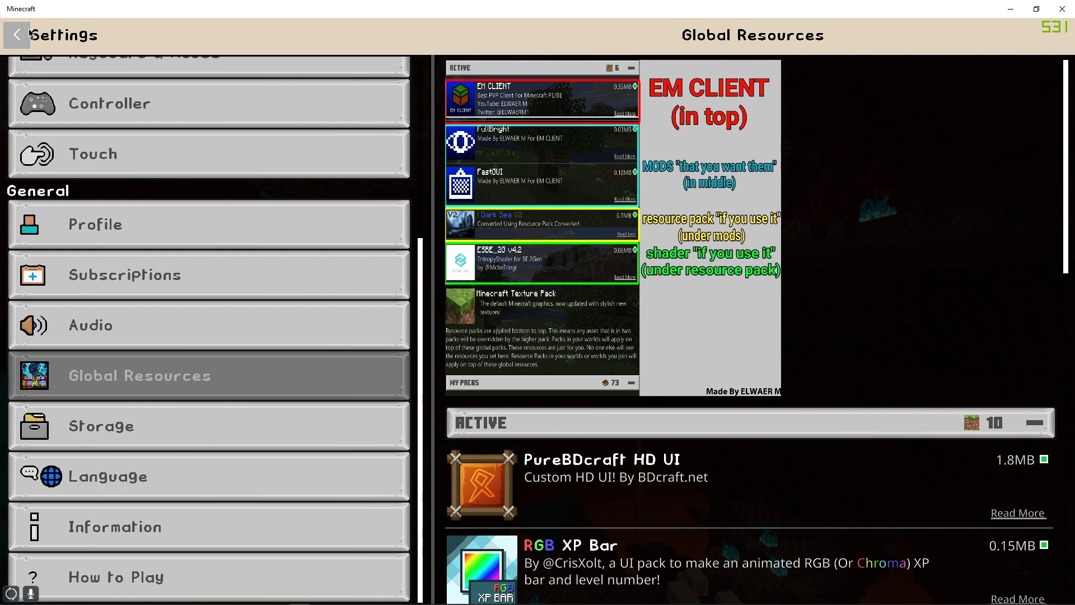
scroll(529, 318, down, 7)
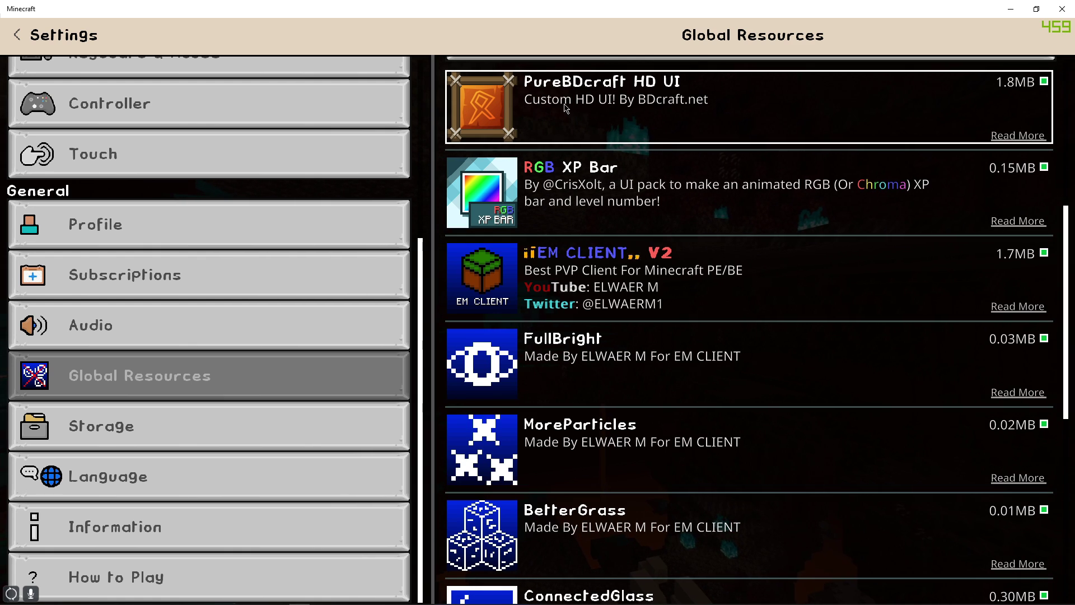
click(25, 40)
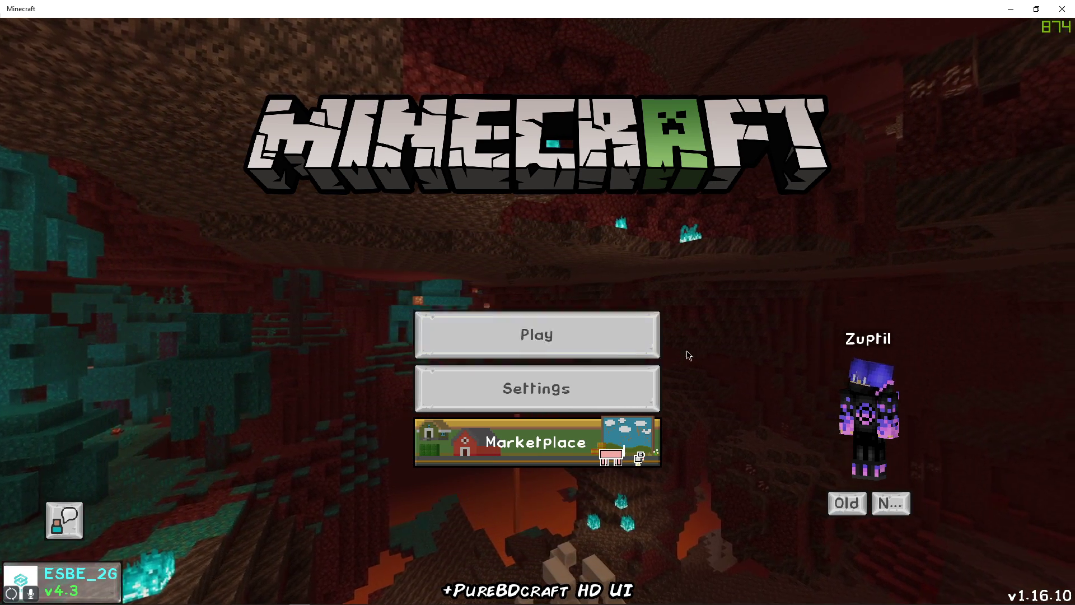
- With Minecraft on its worlds list, switch to Horion Injector and inject the client into the game
click(595, 332)
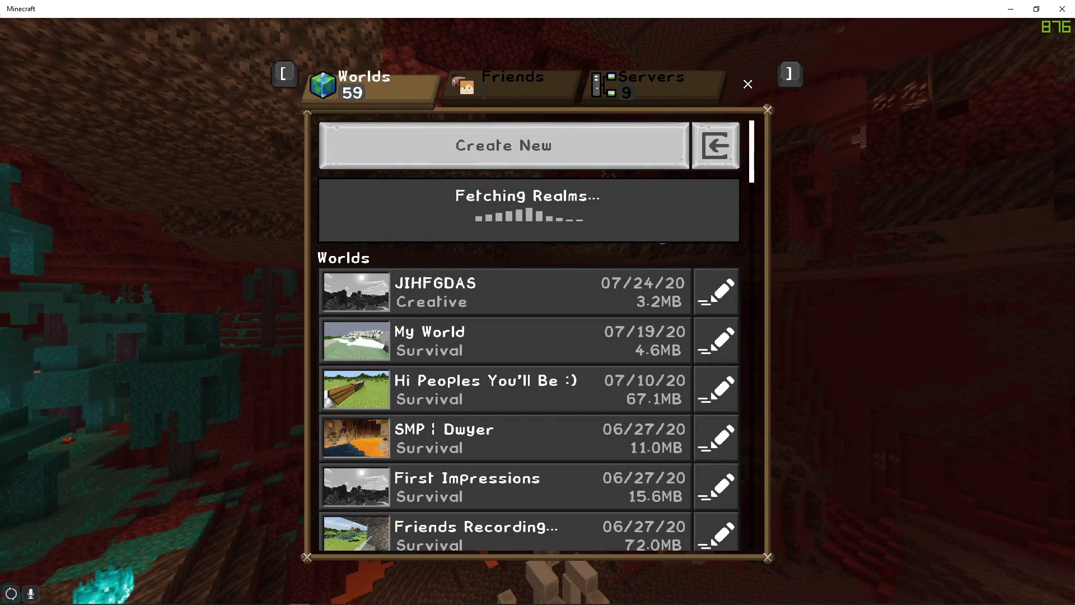
mouse_move(386, 598)
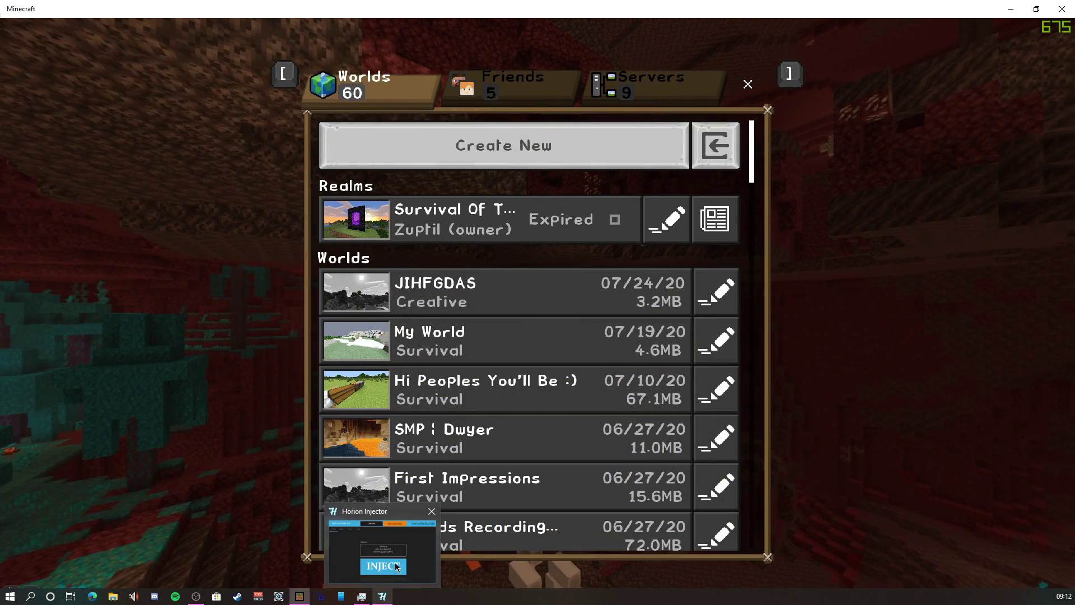
click(393, 554)
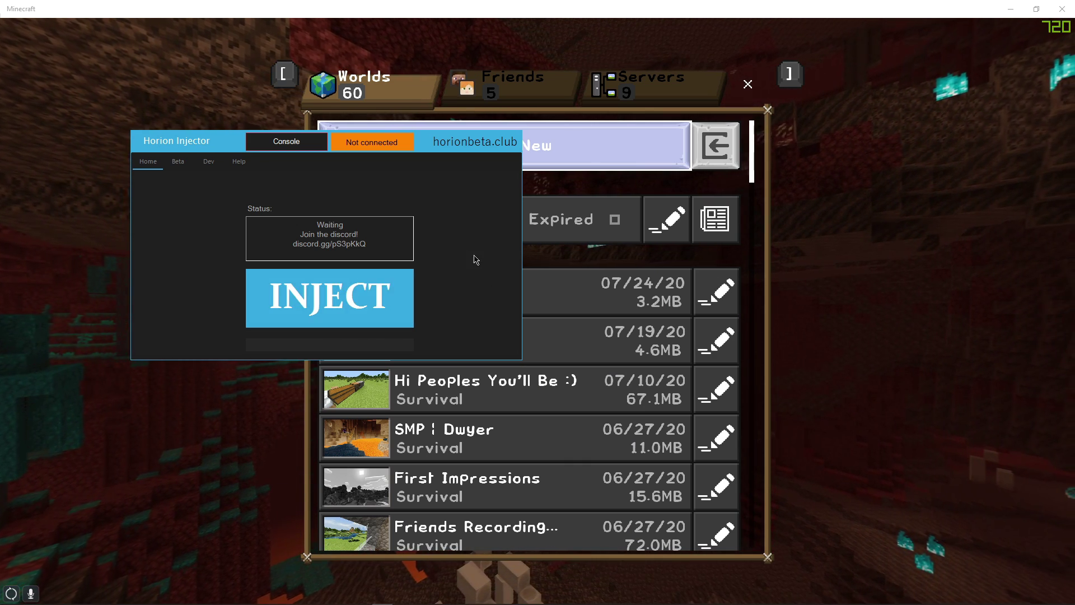
click(344, 303)
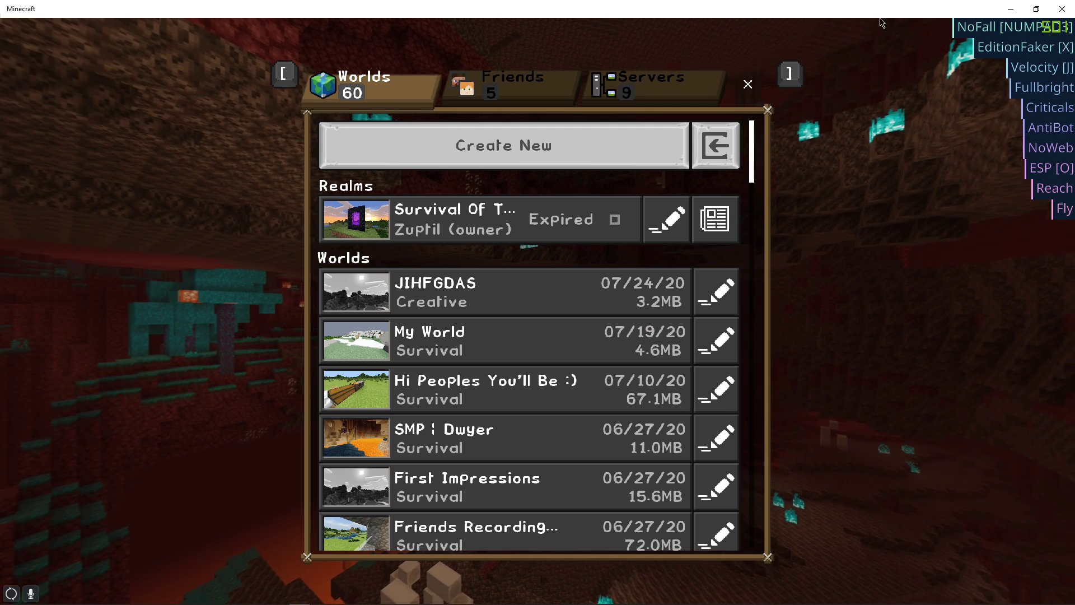
- Enter the Creative world JIHFGDAS, bring up Horion's module menu to view its categories, and close it
click(514, 296)
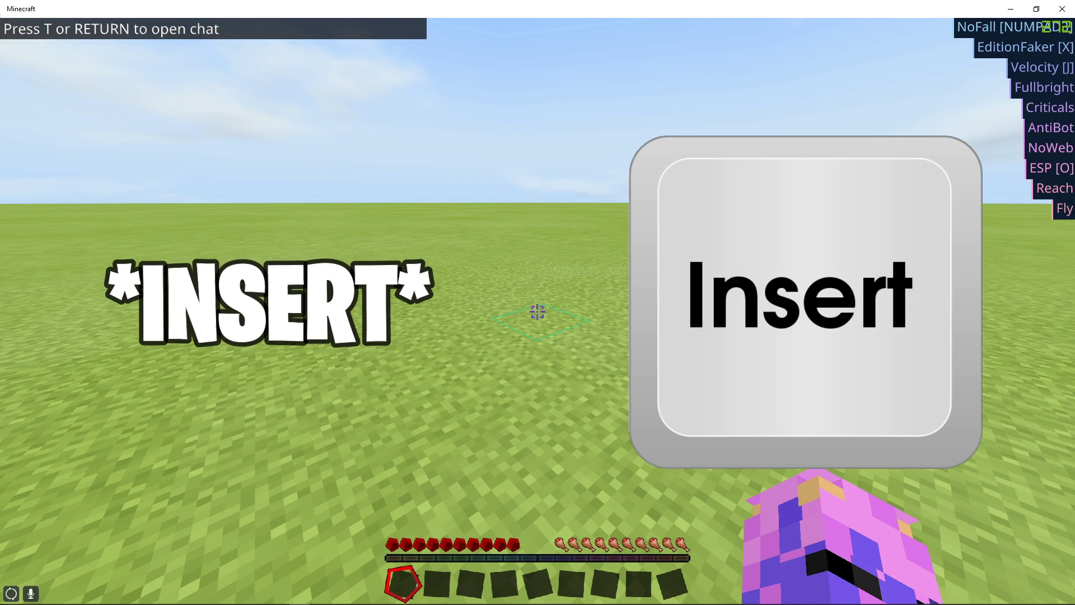
key(Insert)
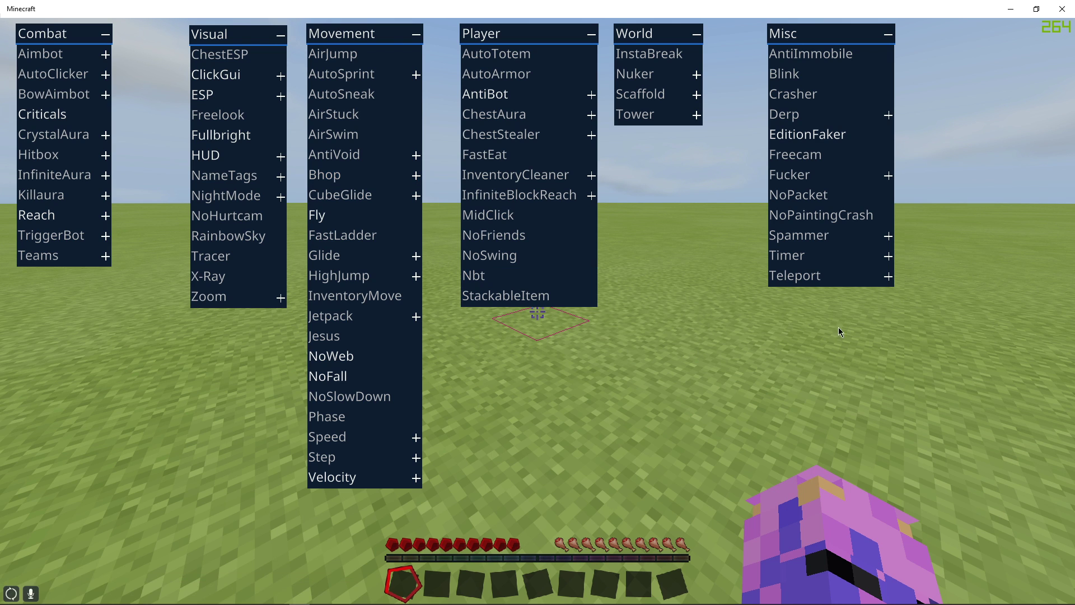
key(Escape)
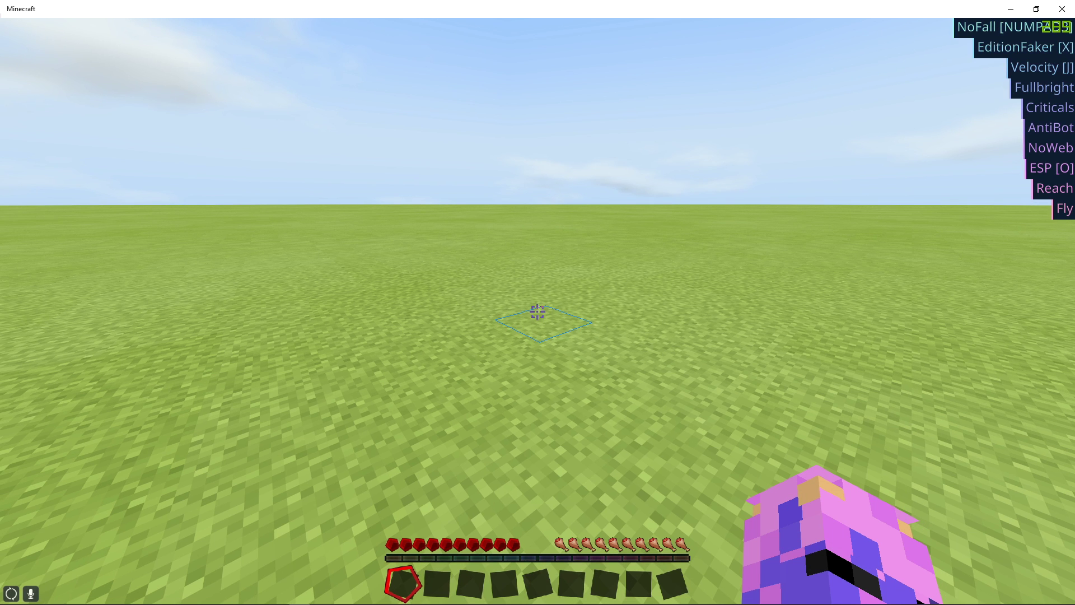
- Run .help in the chat, read through the list of Horion commands, and return to the game
key(t)
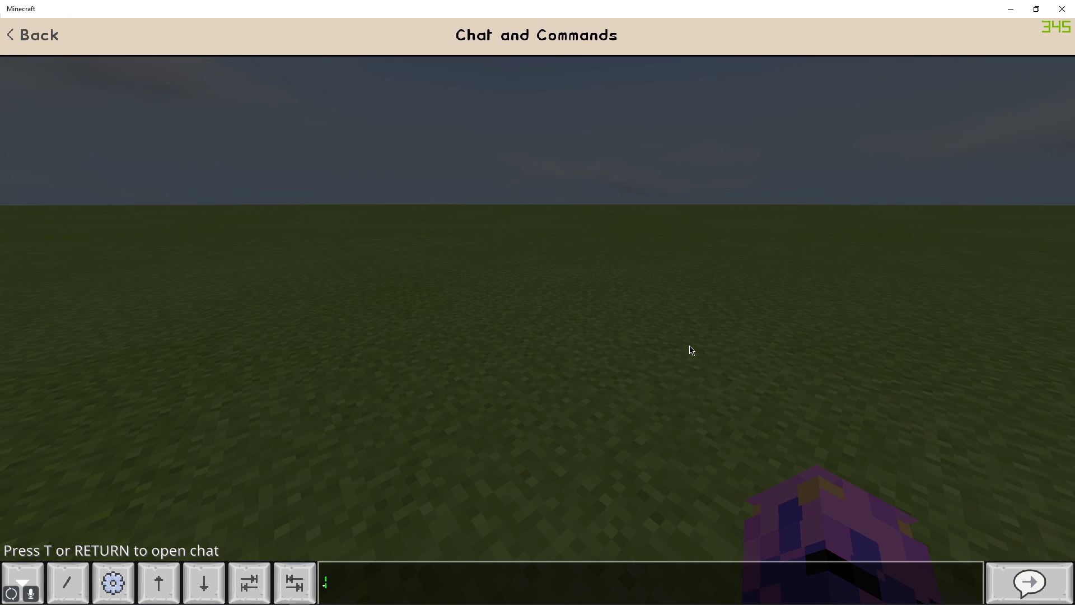
text(.help)
key(Return)
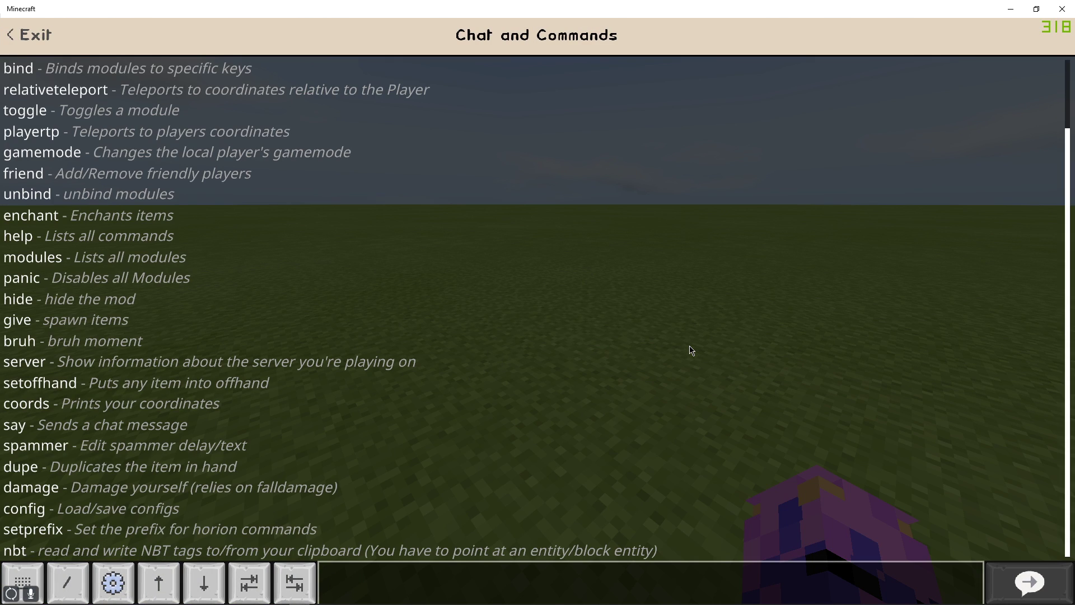
scroll(420, 448, up, 3)
scroll(235, 431, down, 3)
scroll(139, 448, up, 3)
scroll(90, 345, down, 3)
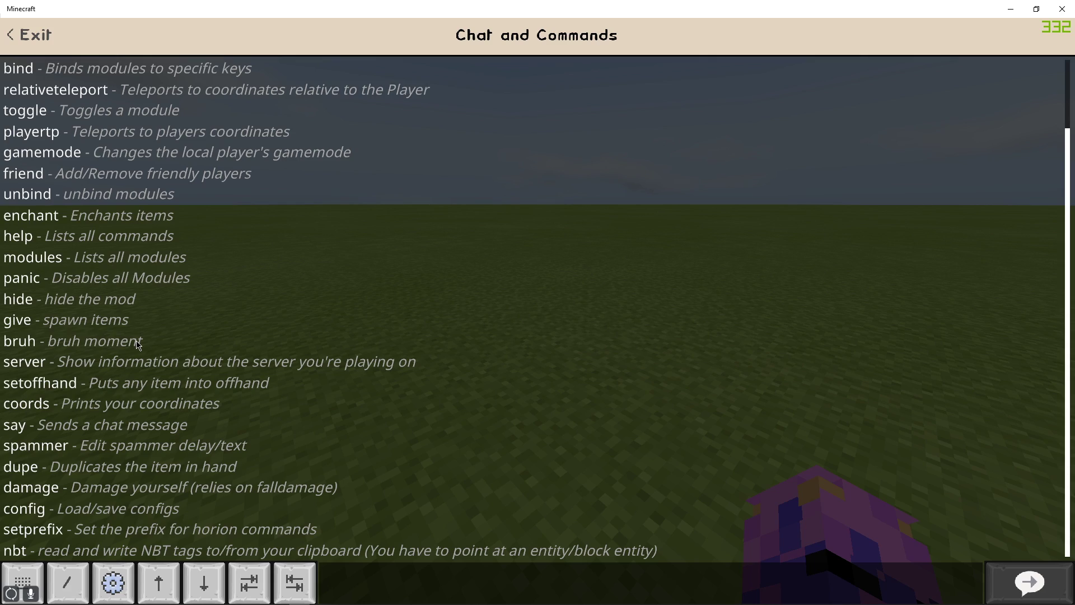
key(Escape)
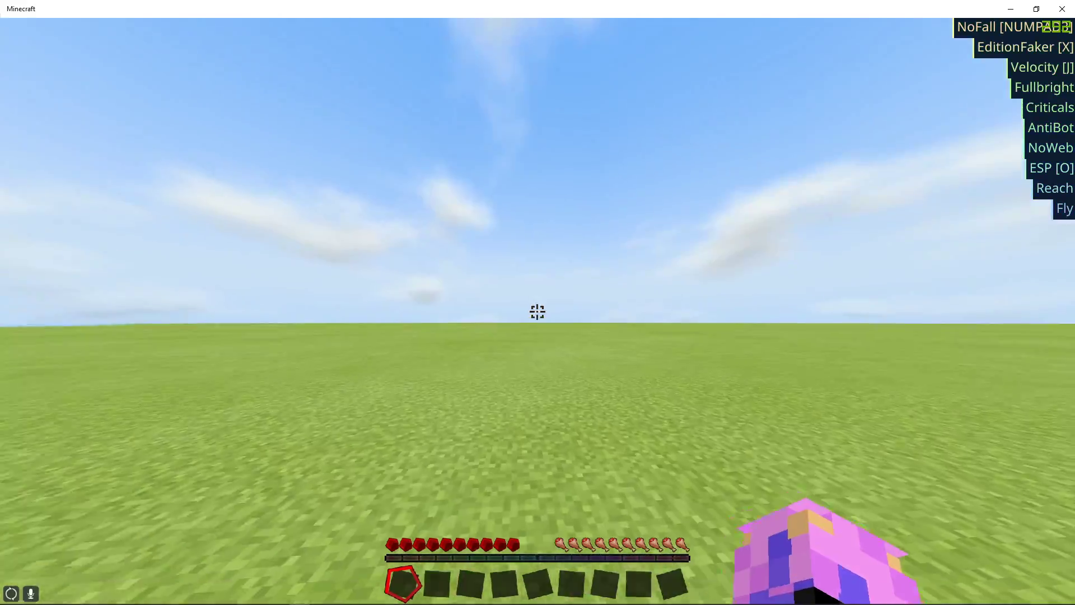
key(s)
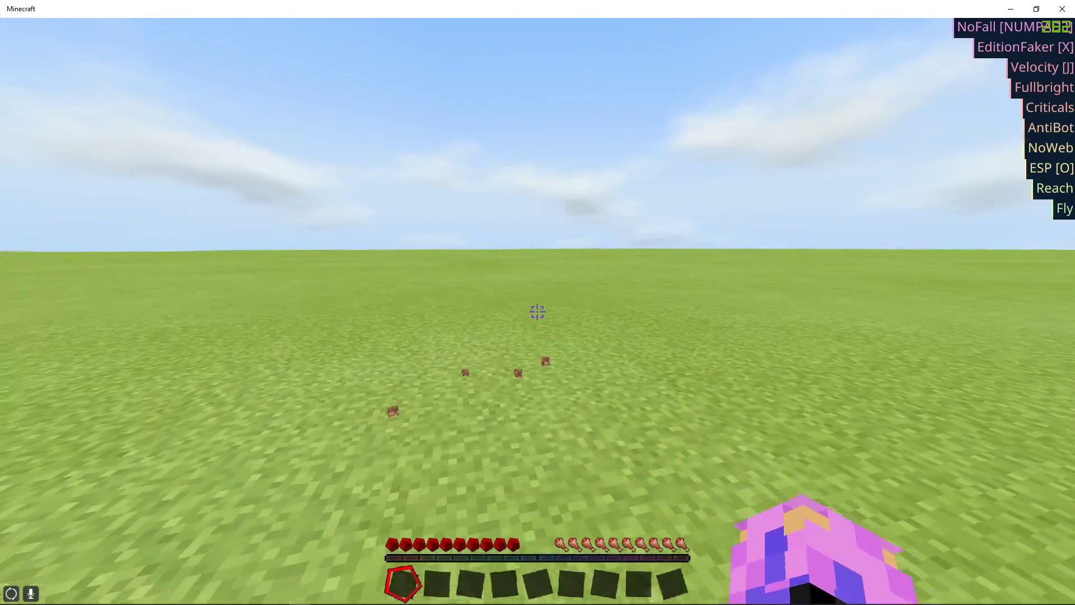